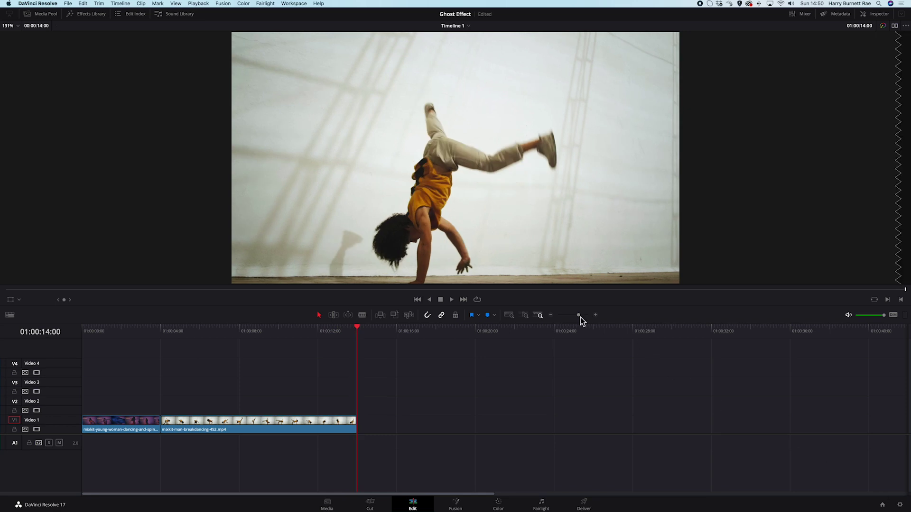
# Blade the purple dancer clip on Video 1 at 01:00:00:16 and 01:00:02:15.
pyautogui.moveTo(579, 317); pyautogui.dragTo(583, 316)
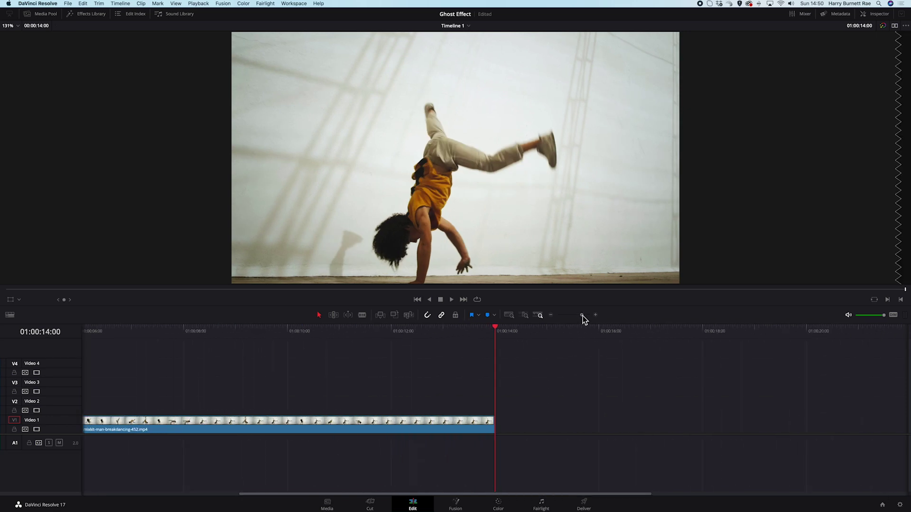
pyautogui.hscroll(-10, 521, 371)
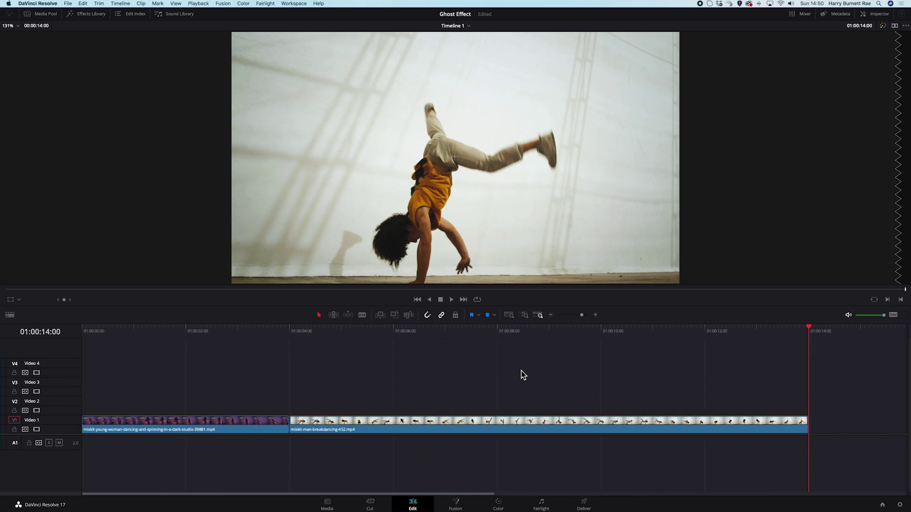
pyautogui.moveTo(167, 332); pyautogui.dragTo(116, 334)
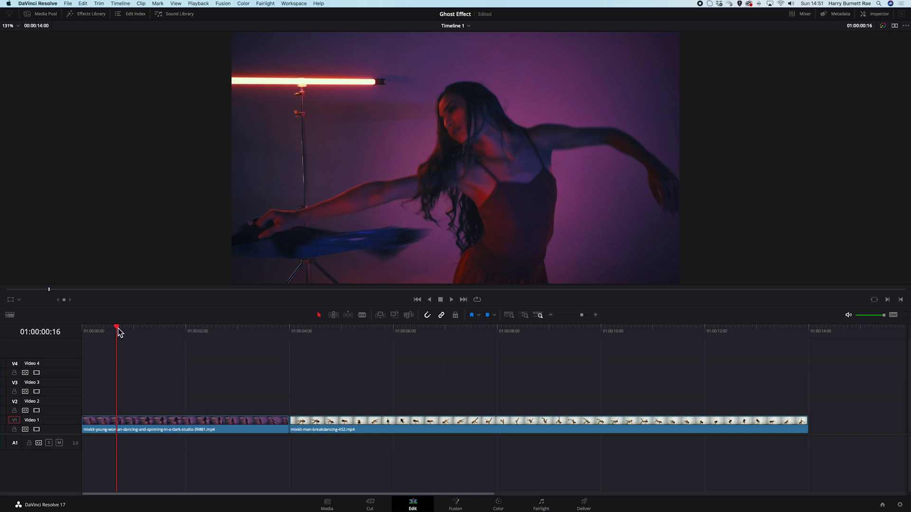
pyautogui.click(362, 315)
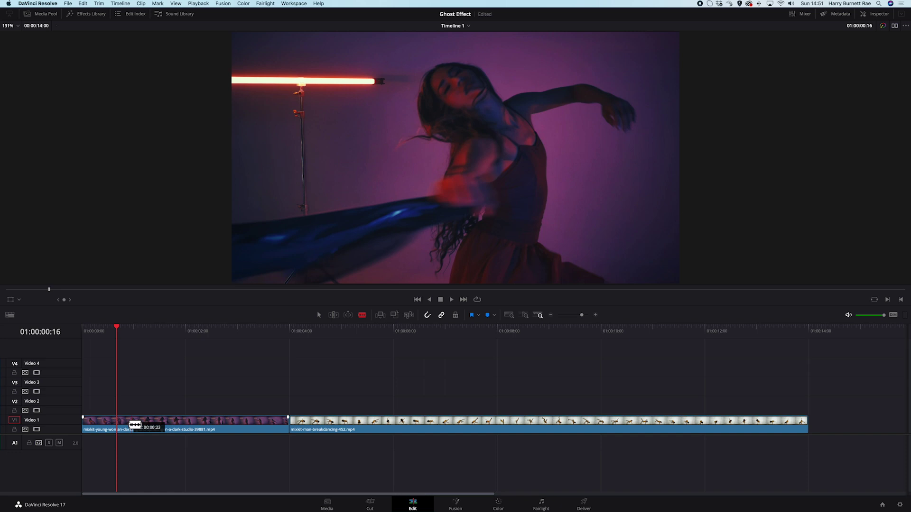
pyautogui.click(117, 423)
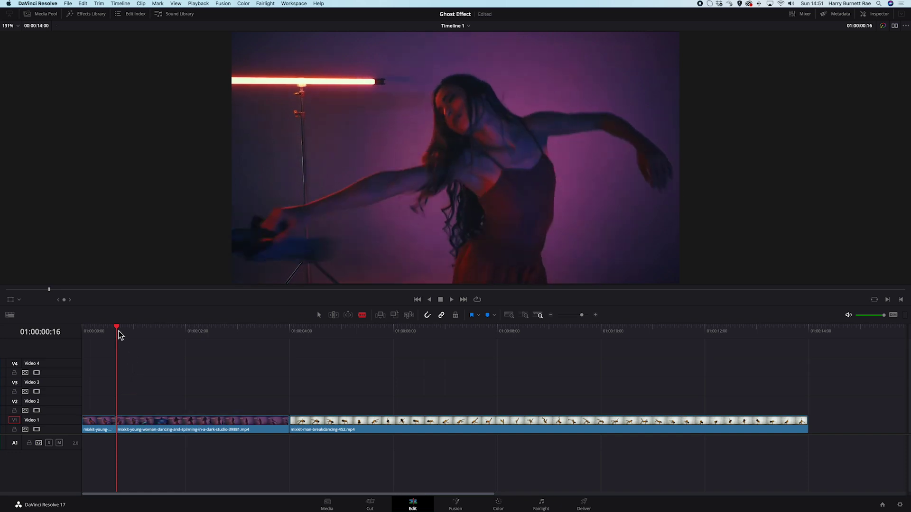
pyautogui.moveTo(121, 333); pyautogui.dragTo(218, 335)
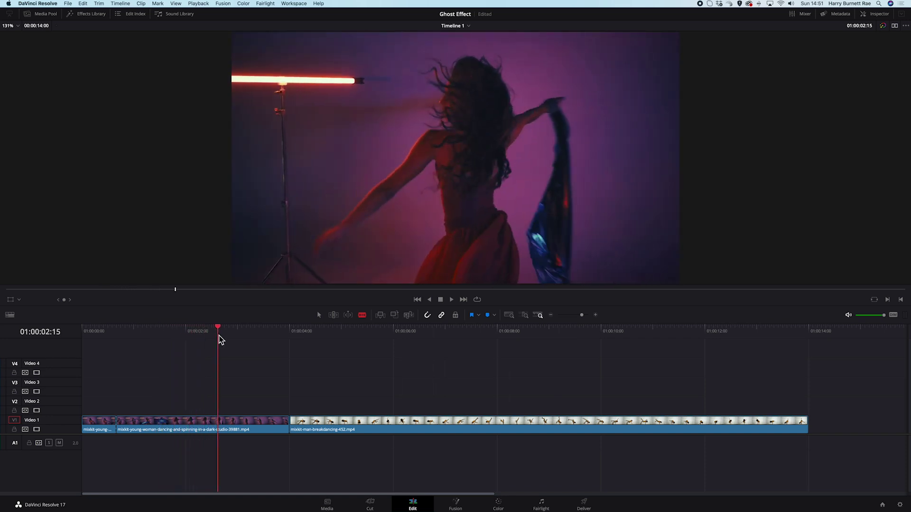
pyautogui.press('super+b')
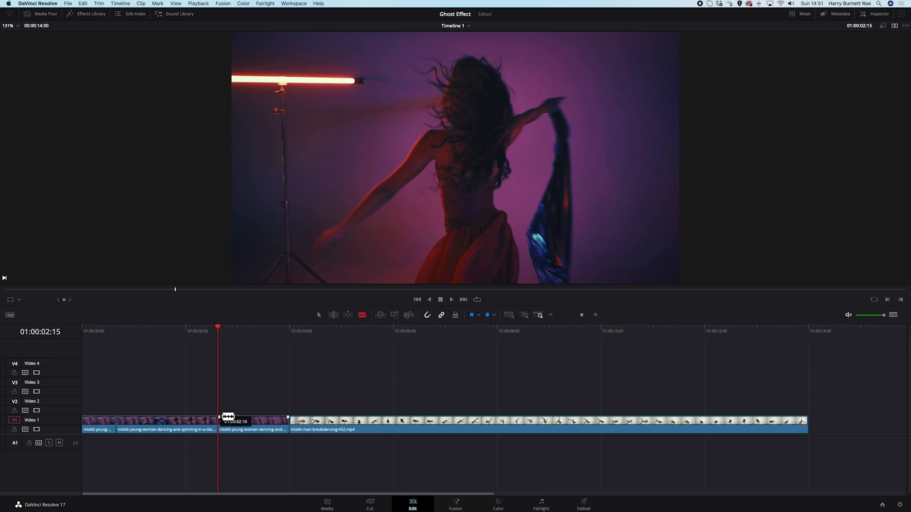
pyautogui.moveTo(216, 333); pyautogui.dragTo(195, 332)
# Apply Resolve FX Motion Trails from the Effects Library to the middle dancer piece.
pyautogui.click(319, 315)
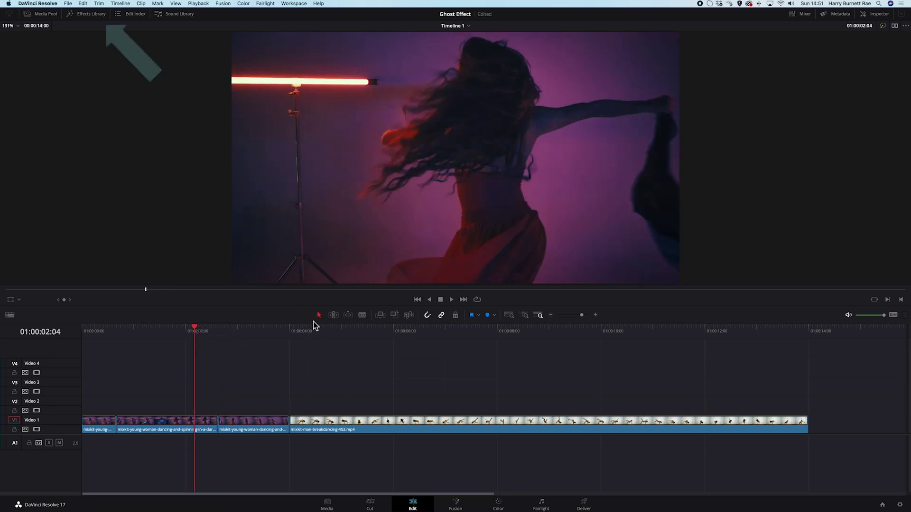
pyautogui.click(90, 14)
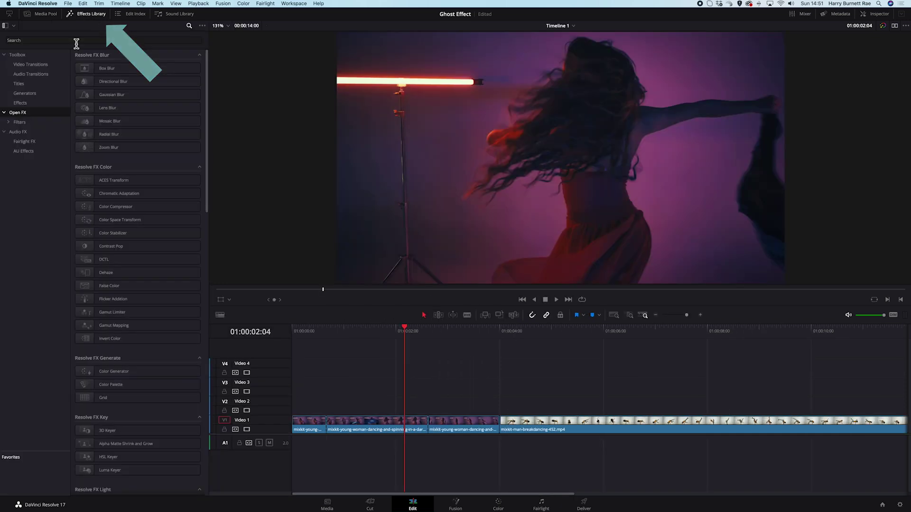
pyautogui.click(39, 41)
pyautogui.write('motion')
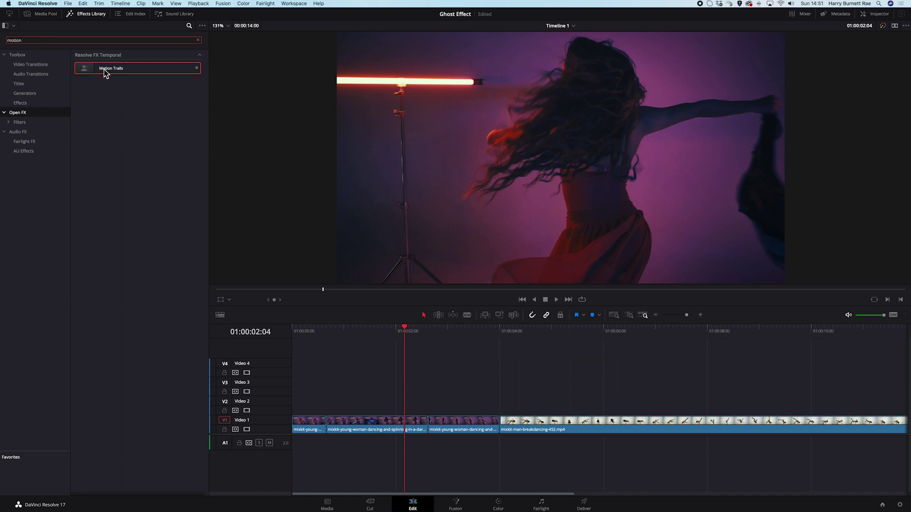
pyautogui.moveTo(104, 70); pyautogui.dragTo(375, 429)
# Play the edit from the start and select the Motion Trails clip.
pyautogui.moveTo(406, 332); pyautogui.dragTo(293, 332)
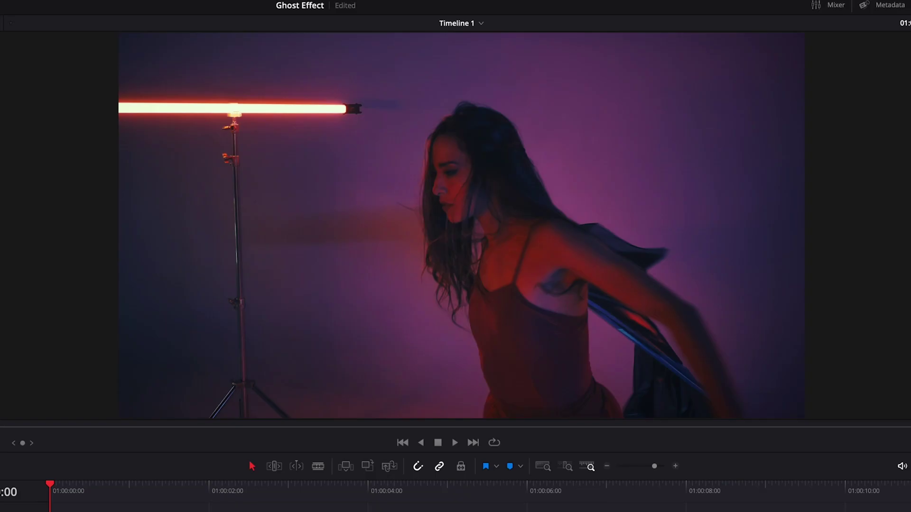
pyautogui.press('space')
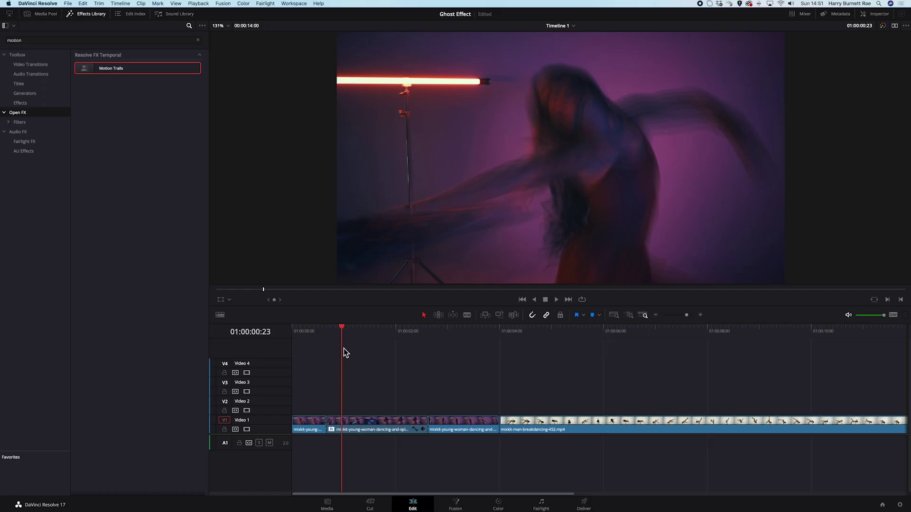
pyautogui.click(385, 429)
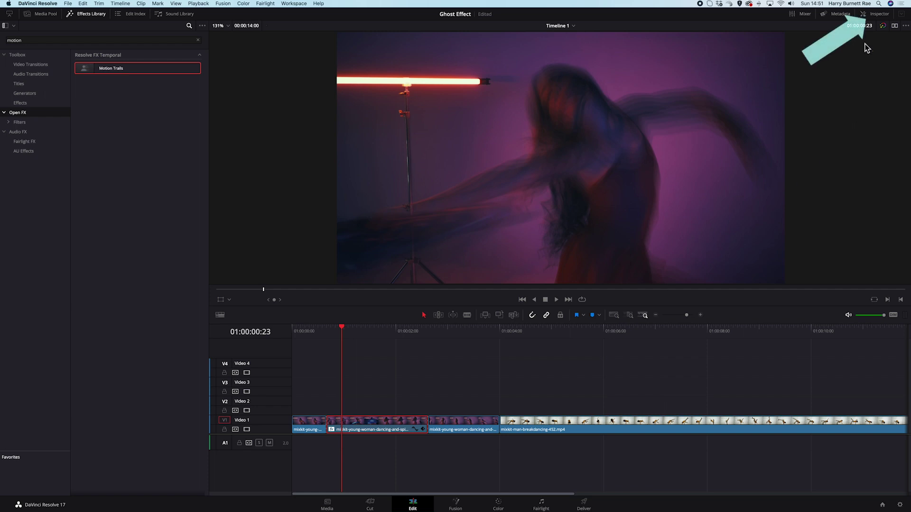
# In Inspector Effects, set Trail Length to 10 and Composite Gamma to Custom at 2.694.
pyautogui.click(873, 18)
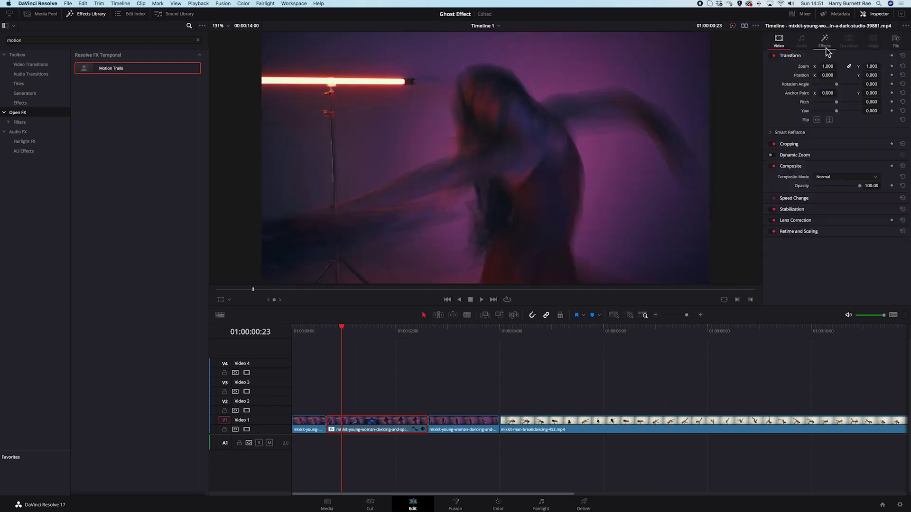
pyautogui.click(826, 45)
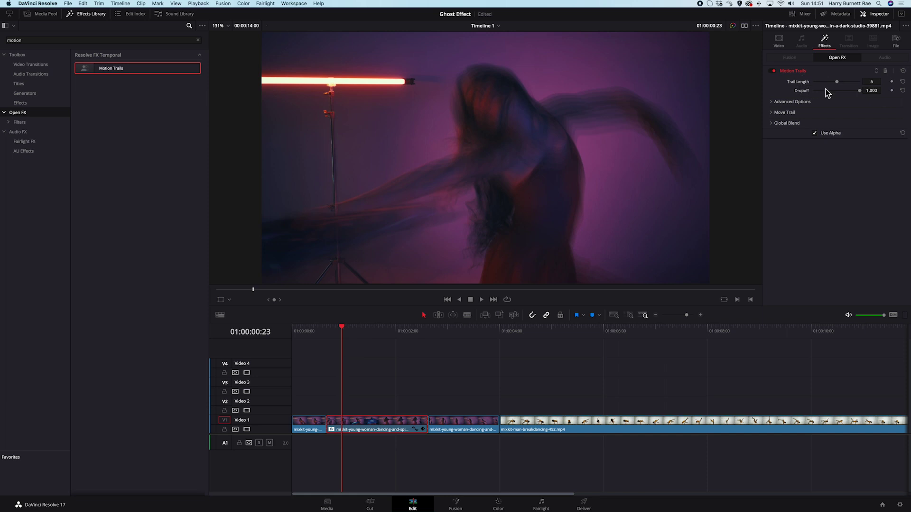
pyautogui.moveTo(837, 83); pyautogui.dragTo(870, 84)
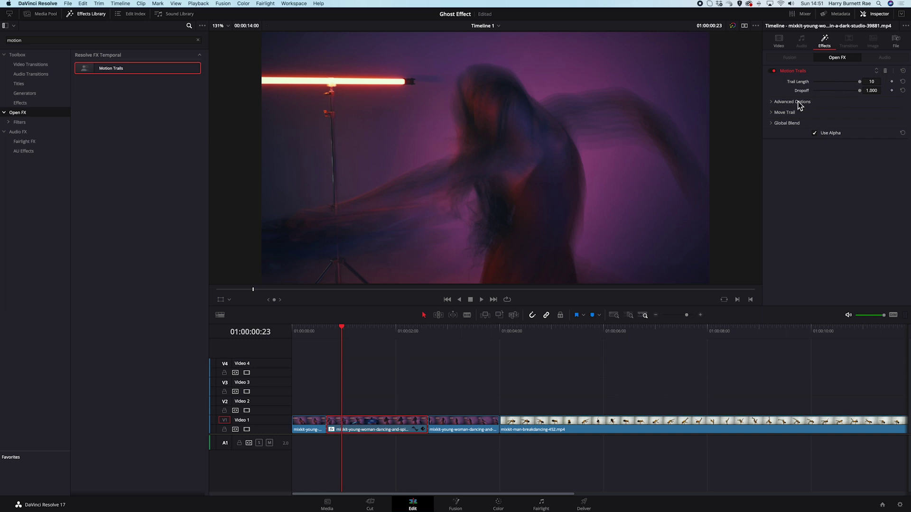
pyautogui.click(773, 105)
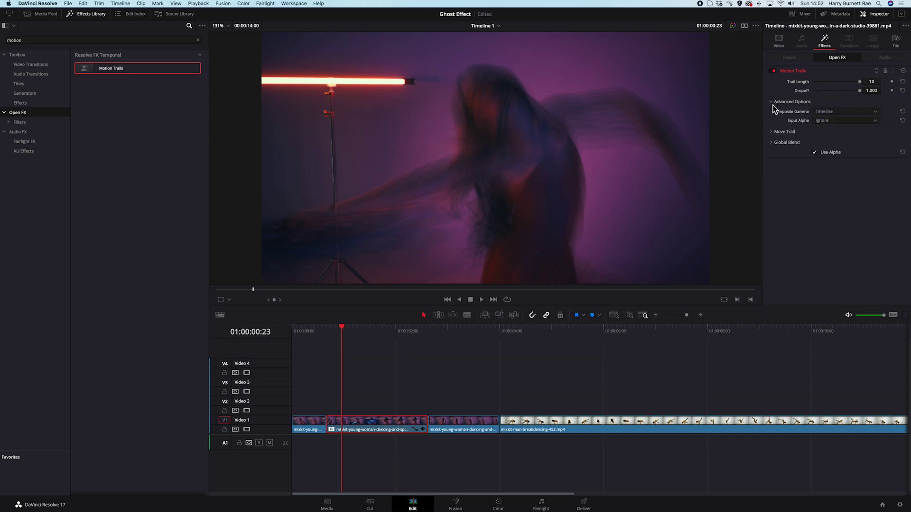
pyautogui.click(875, 113)
pyautogui.click(835, 145)
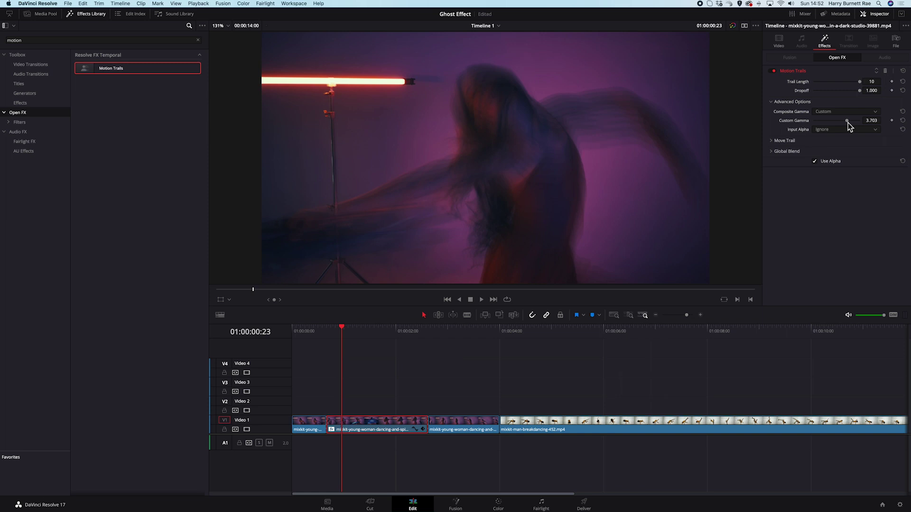
pyautogui.moveTo(819, 121); pyautogui.dragTo(837, 126)
# Replay the edit from the start and park the playhead at 01:00:02:00.
pyautogui.moveTo(346, 326); pyautogui.dragTo(290, 330)
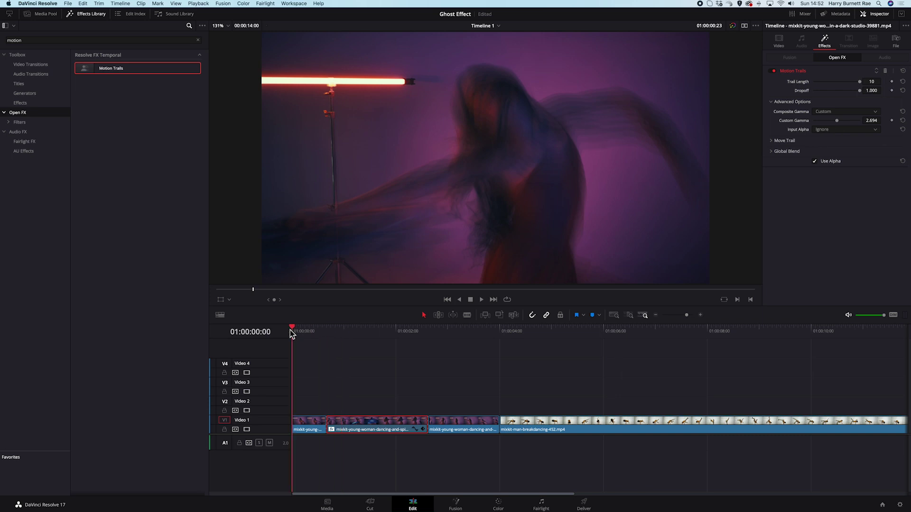
pyautogui.press('space')
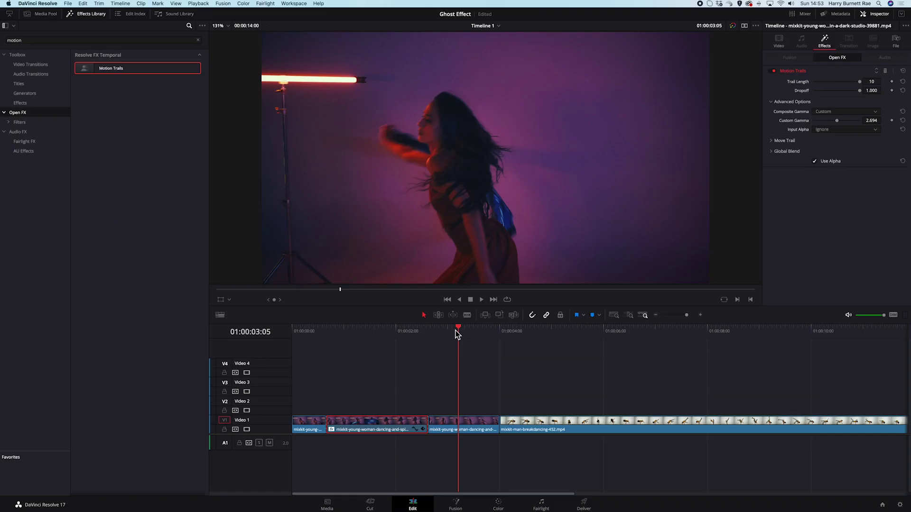
pyautogui.moveTo(456, 332); pyautogui.dragTo(396, 337)
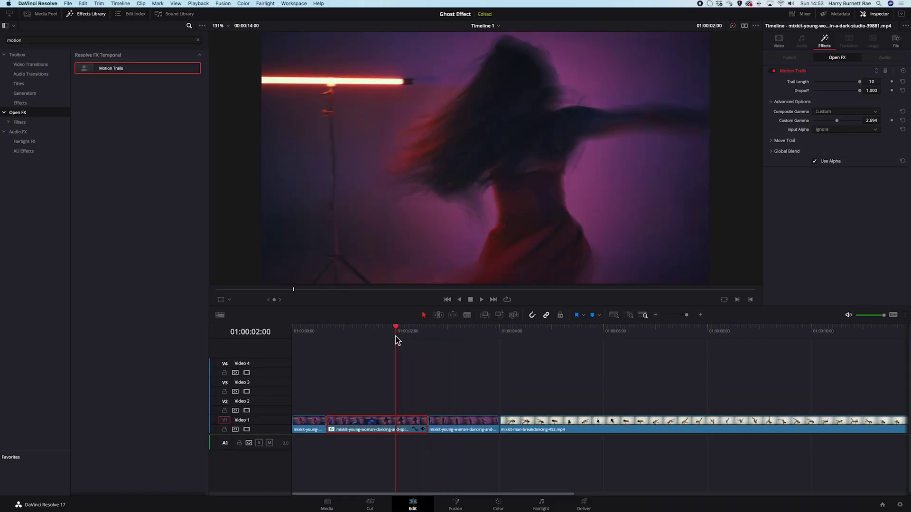
# Retime the middle clip to 200% speed and delete the gap it leaves.
pyautogui.rightClick(374, 426)
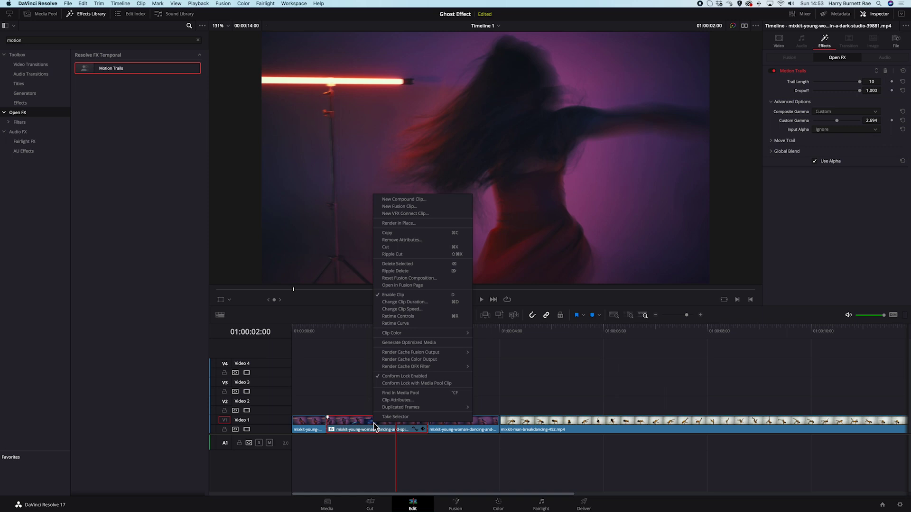
pyautogui.click(404, 317)
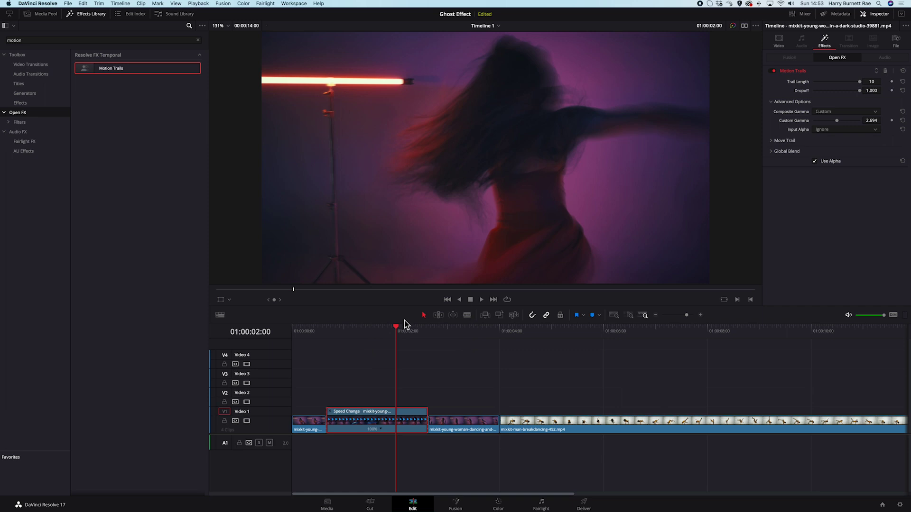
pyautogui.moveTo(426, 412); pyautogui.dragTo(379, 417)
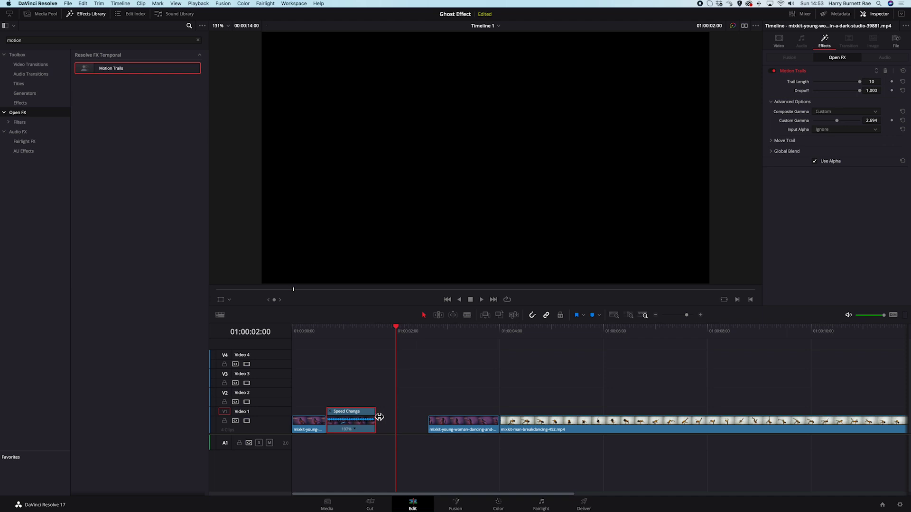
pyautogui.click(406, 432)
pyautogui.press('Delete')
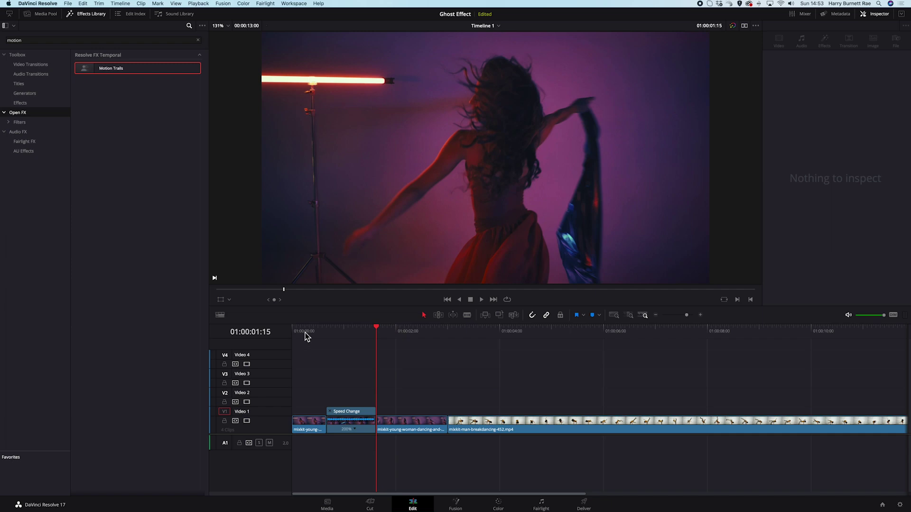
# Play the edit from the start and stop near the beginning.
pyautogui.moveTo(306, 332); pyautogui.dragTo(283, 335)
pyautogui.press('space')
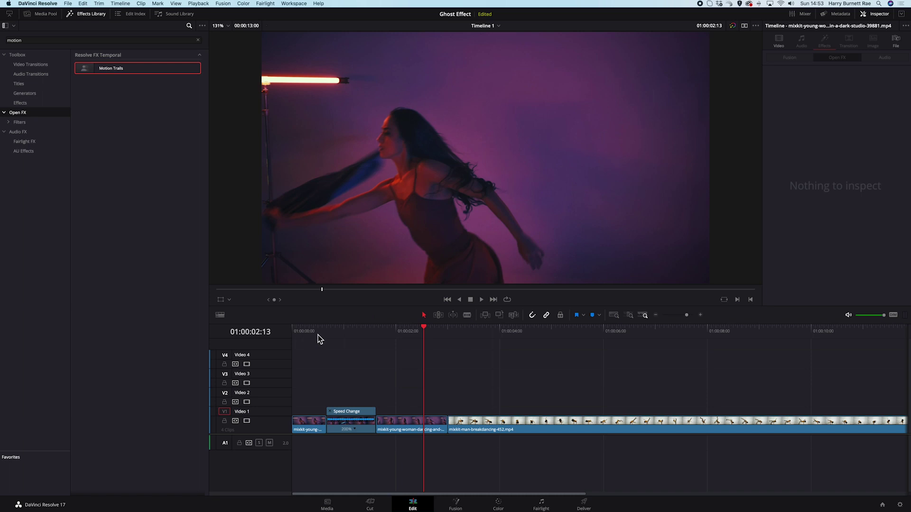
pyautogui.click(317, 335)
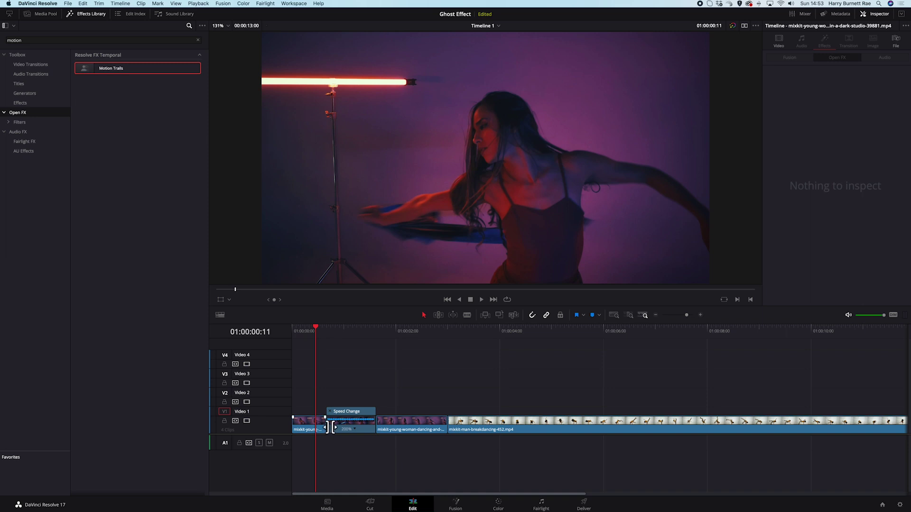
# Add 12-frame cross dissolves at both cuts around the Speed Change clip.
pyautogui.rightClick(328, 427)
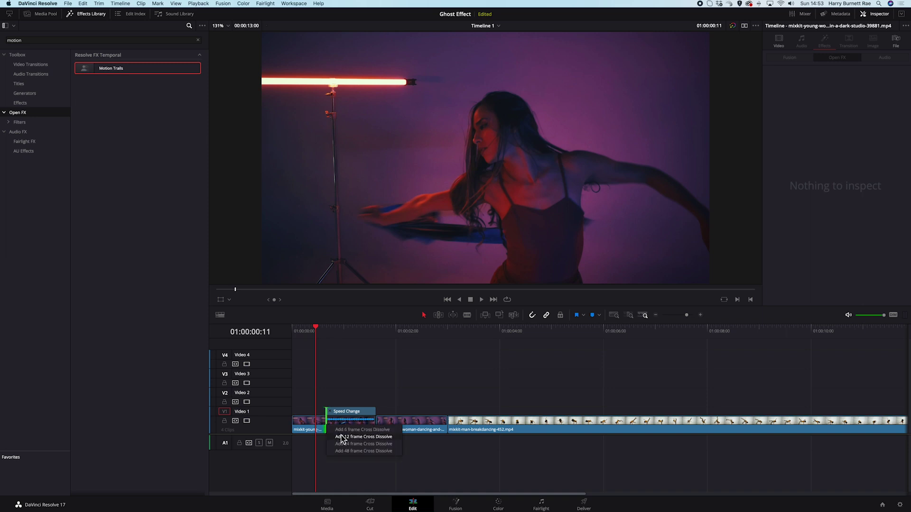
pyautogui.click(341, 437)
pyautogui.rightClick(377, 428)
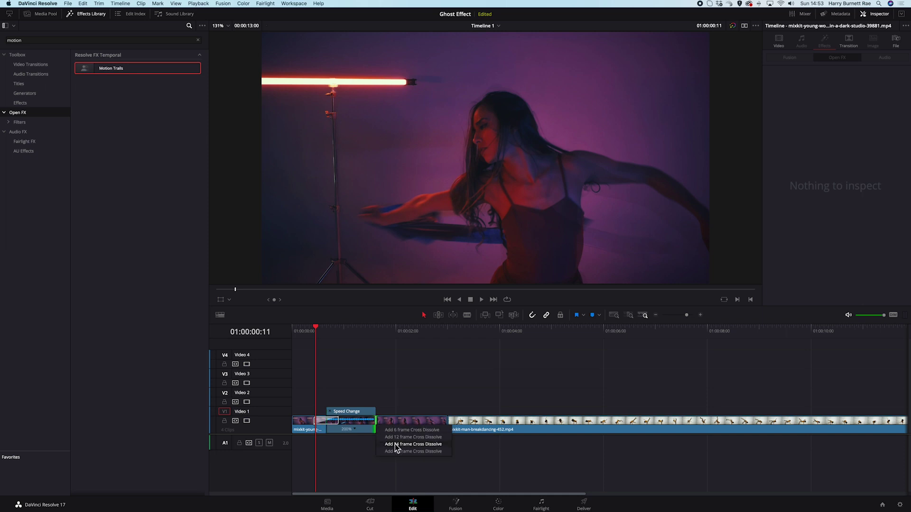
pyautogui.click(396, 438)
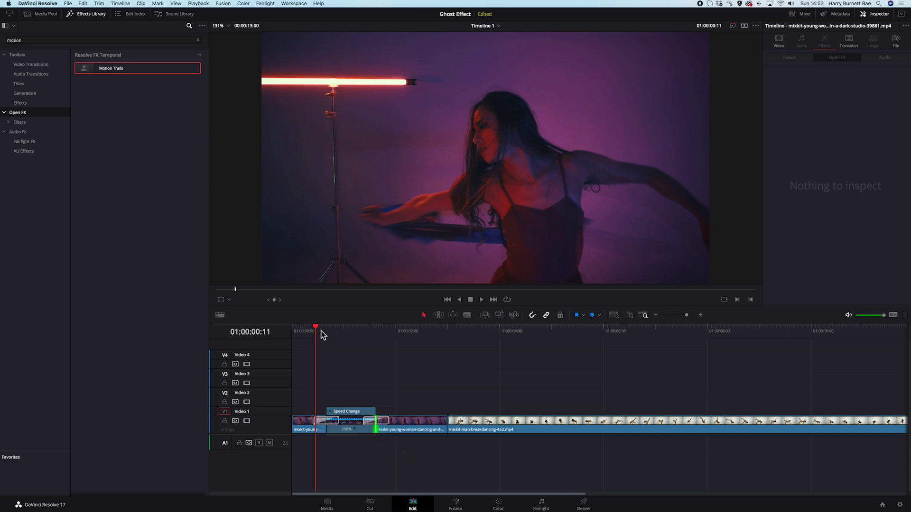
# Preview the dissolves from the timeline start, then scrub ahead into the breakdancing footage.
pyautogui.moveTo(321, 331); pyautogui.dragTo(282, 333)
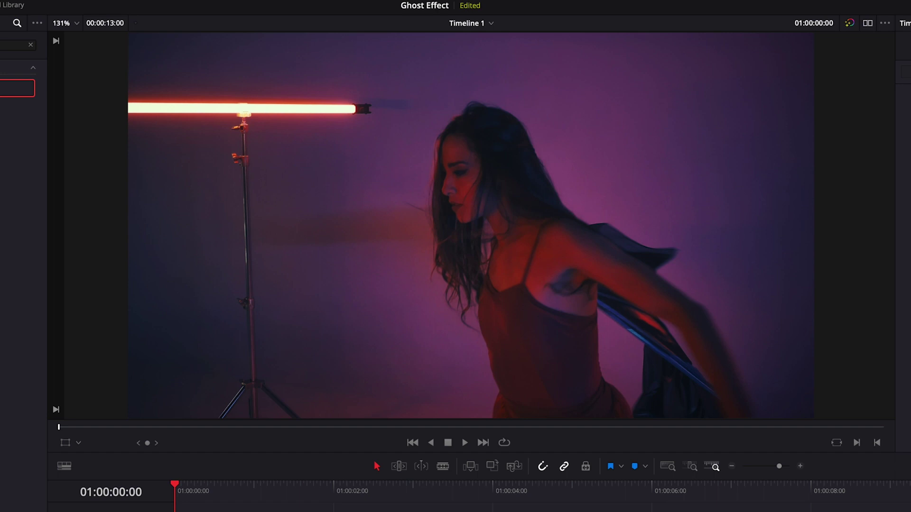
pyautogui.press('space')
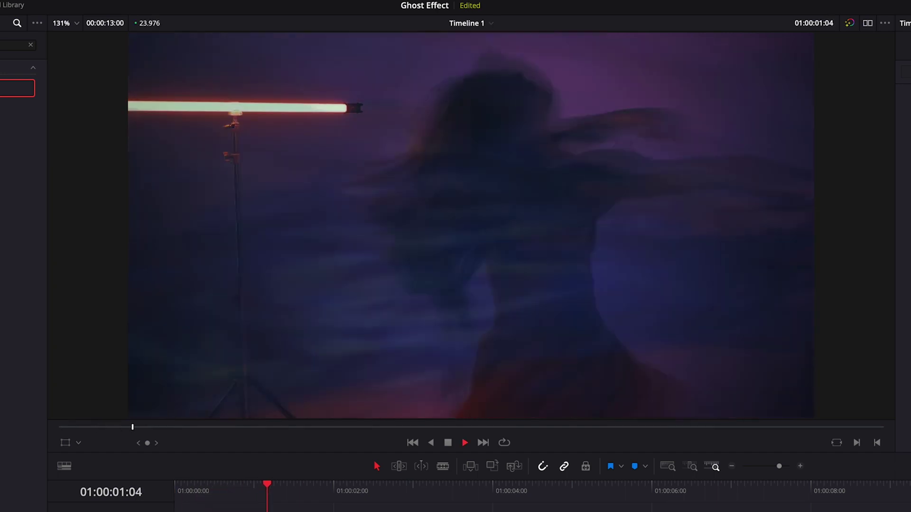
pyautogui.press('space')
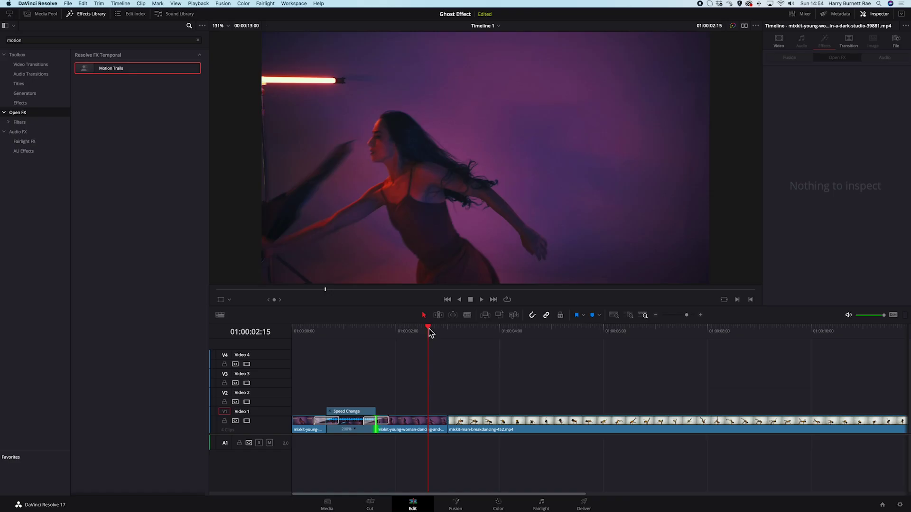
pyautogui.moveTo(385, 487); pyautogui.dragTo(432, 496)
pyautogui.moveTo(459, 334); pyautogui.dragTo(524, 332)
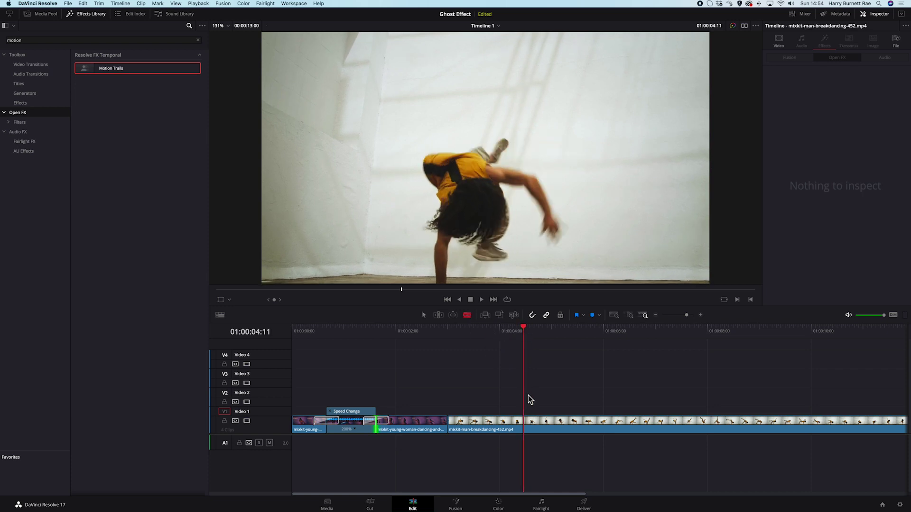
# Split the breakdancing clip on Video 1 at several points, including 01:00:08:01 and 01:00:09:12.
pyautogui.press('super+b')
pyautogui.click(531, 332)
pyautogui.moveTo(533, 336); pyautogui.dragTo(686, 316)
pyautogui.click(710, 422)
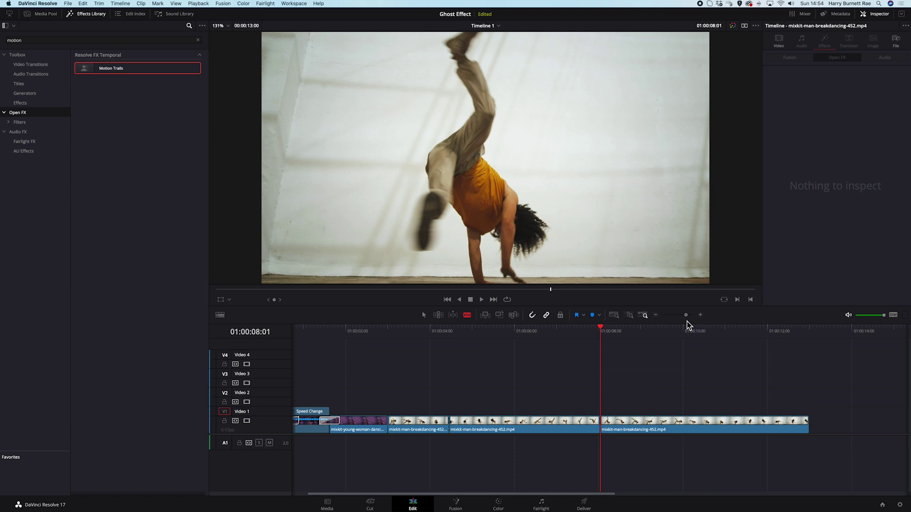
pyautogui.moveTo(602, 330); pyautogui.dragTo(773, 333)
pyautogui.press('super+b')
pyautogui.click(775, 418)
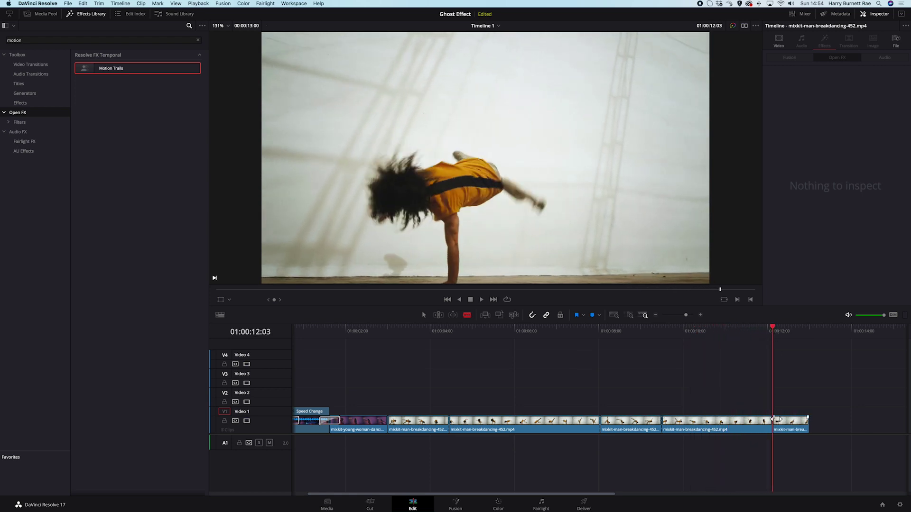
pyautogui.click(424, 315)
pyautogui.click(517, 331)
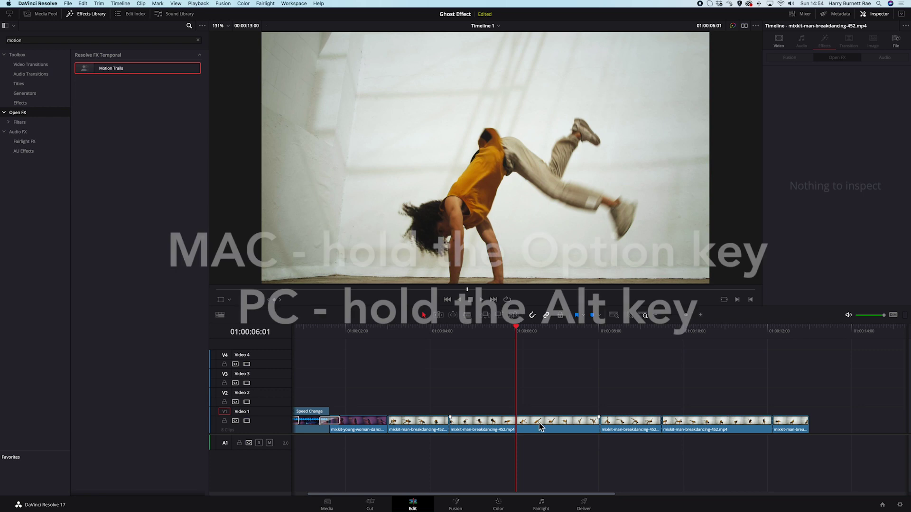
# Alt-drag two breakdancing pieces from Video 1 up onto Video 2.
pyautogui.moveTo(538, 426); pyautogui.dragTo(542, 408)
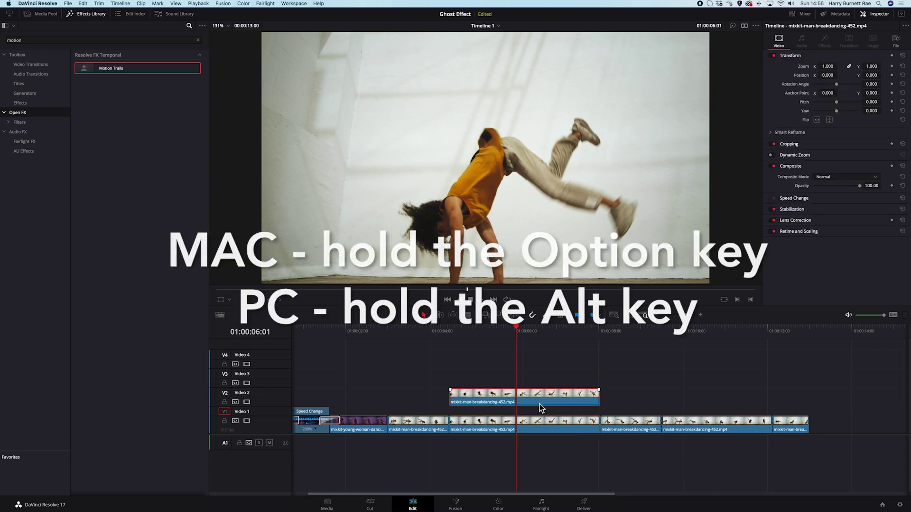
pyautogui.moveTo(711, 427); pyautogui.dragTo(705, 403)
pyautogui.moveTo(478, 334); pyautogui.dragTo(475, 340)
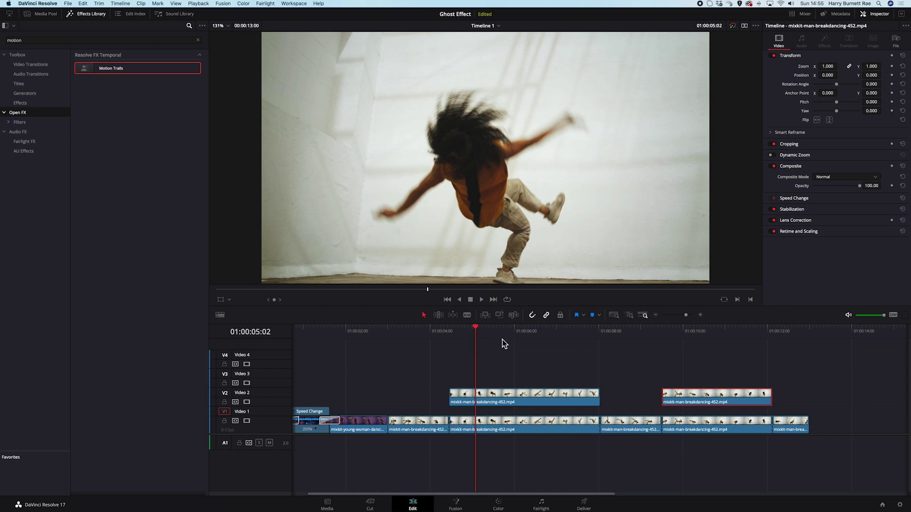
# Shift each Video 2 copy about 3 frames later than its original.
pyautogui.moveTo(685, 315); pyautogui.dragTo(693, 315)
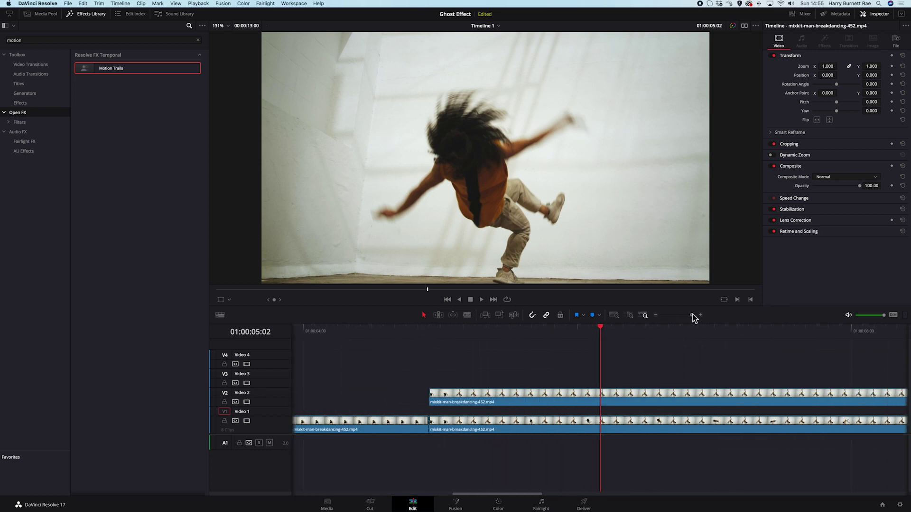
pyautogui.click(446, 333)
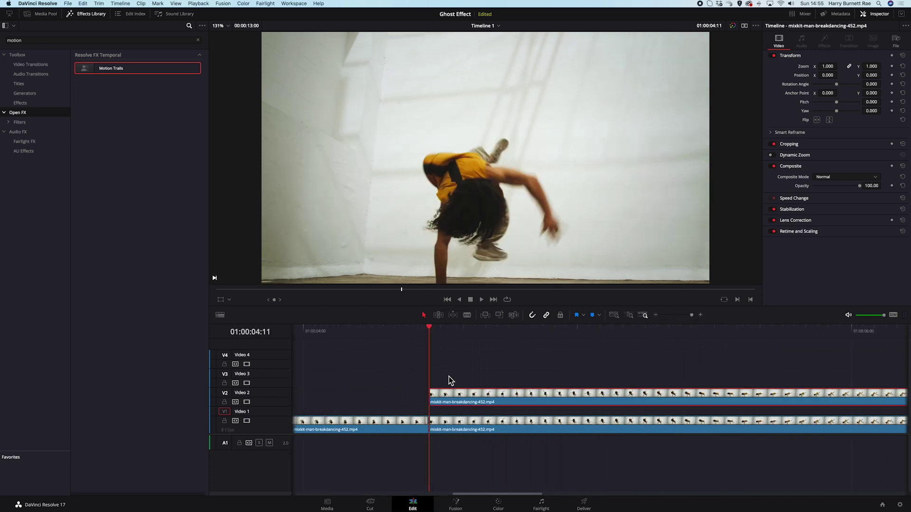
pyautogui.moveTo(450, 400); pyautogui.dragTo(476, 400)
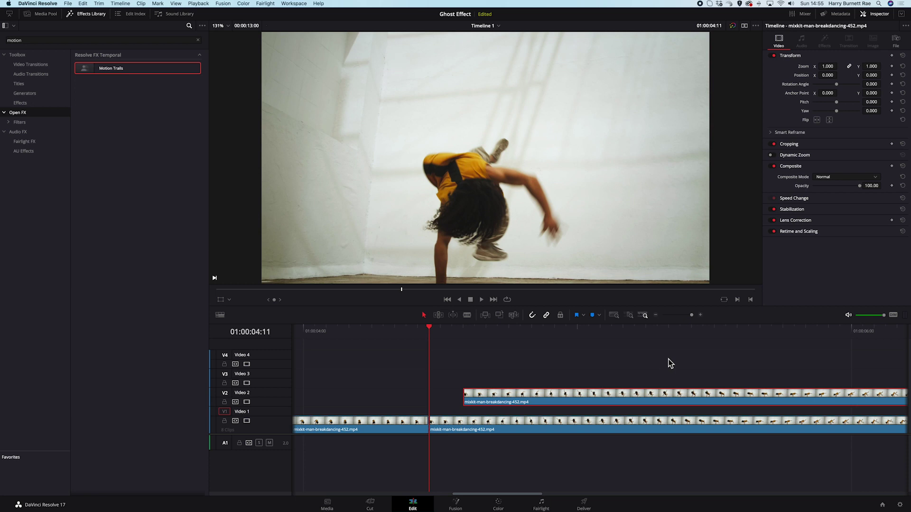
pyautogui.moveTo(691, 317); pyautogui.dragTo(693, 317)
pyautogui.click(786, 335)
pyautogui.click(655, 401)
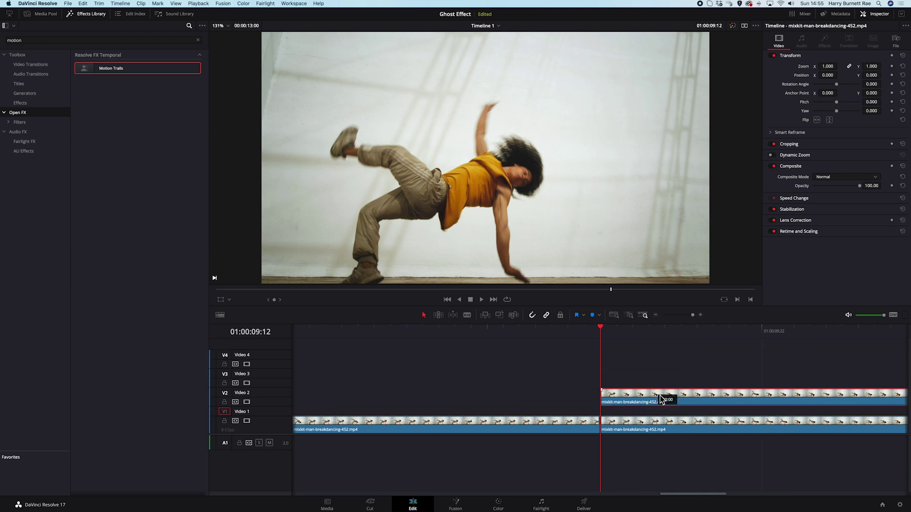
pyautogui.moveTo(674, 396); pyautogui.dragTo(702, 395)
pyautogui.moveTo(693, 315); pyautogui.dragTo(688, 323)
# Set Inspector Composite Opacity to 60 on each of the two Video 2 breakdancing copies.
pyautogui.click(419, 334)
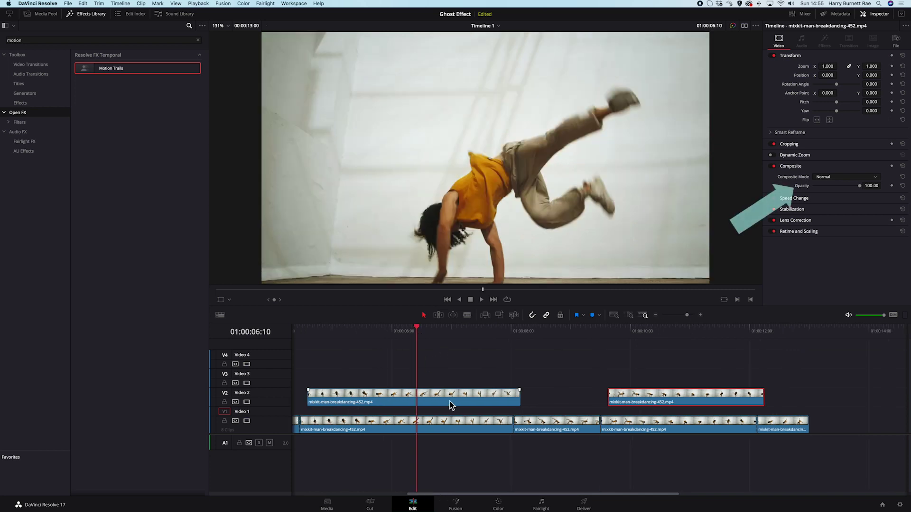
pyautogui.click(445, 400)
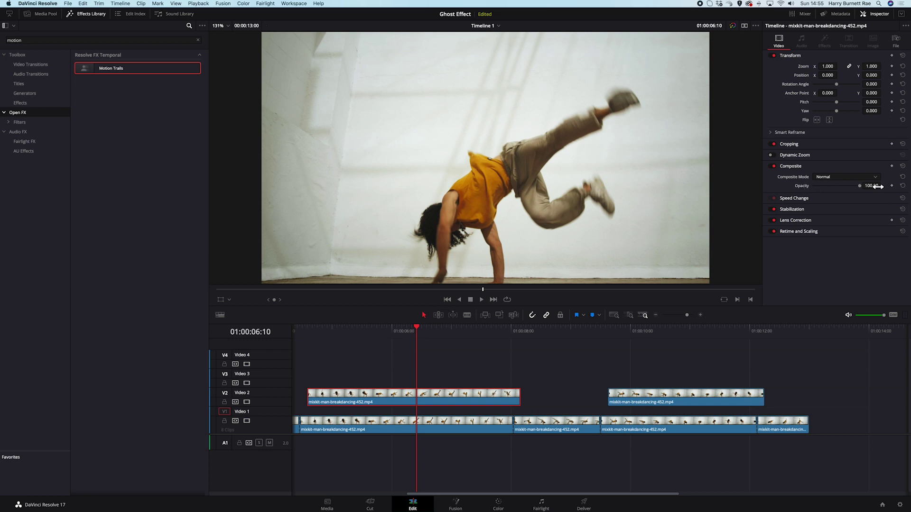
pyautogui.moveTo(872, 186)
pyautogui.mouseDown()
pyautogui.moveTo(861, 186)
pyautogui.moveTo(878, 186)
pyautogui.mouseUp()
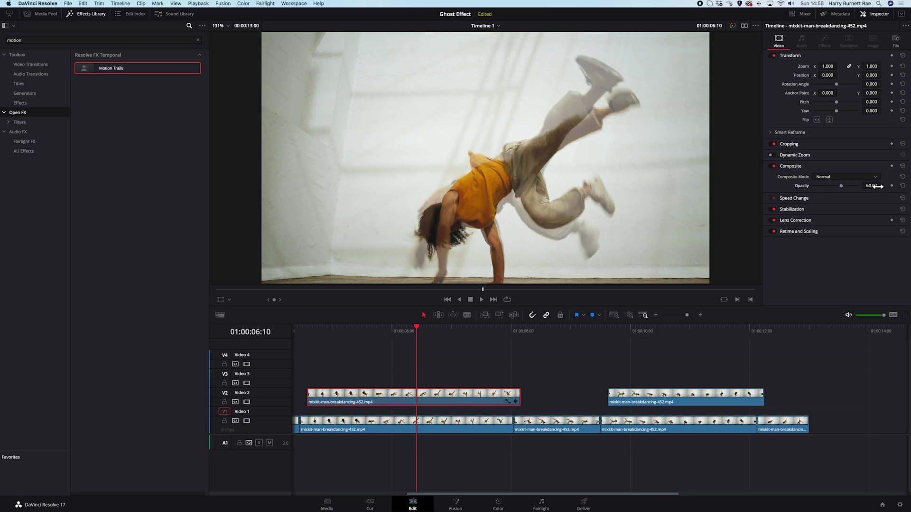
pyautogui.click(658, 330)
pyautogui.click(691, 400)
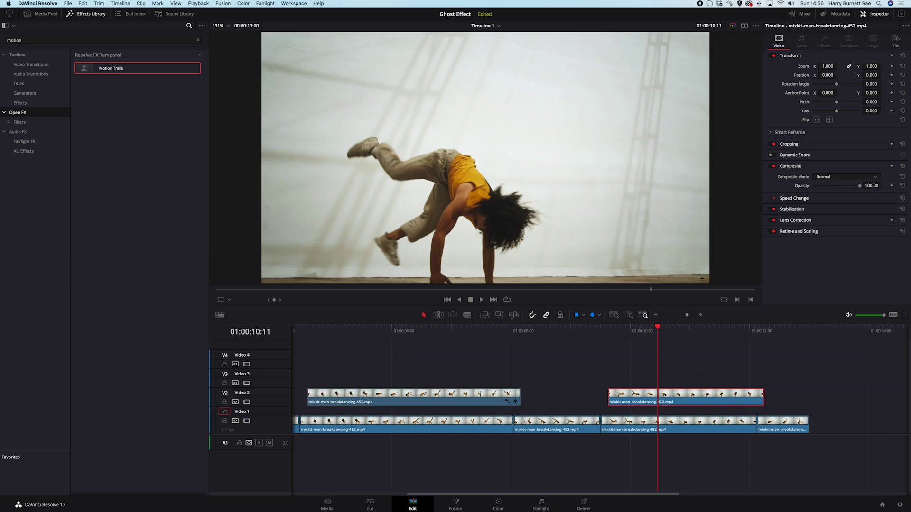
pyautogui.click(873, 187)
pyautogui.write('60')
pyautogui.press('Return')
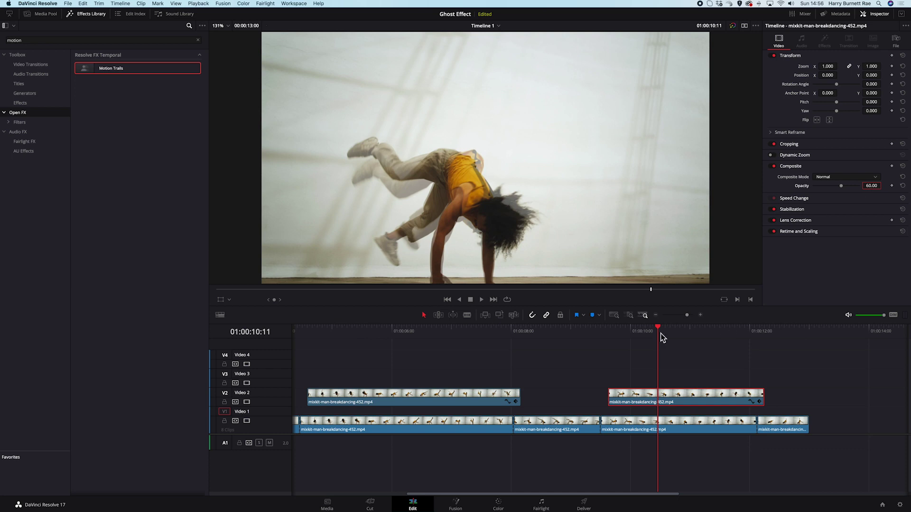
pyautogui.hscroll(-5, 387, 350)
pyautogui.click(389, 332)
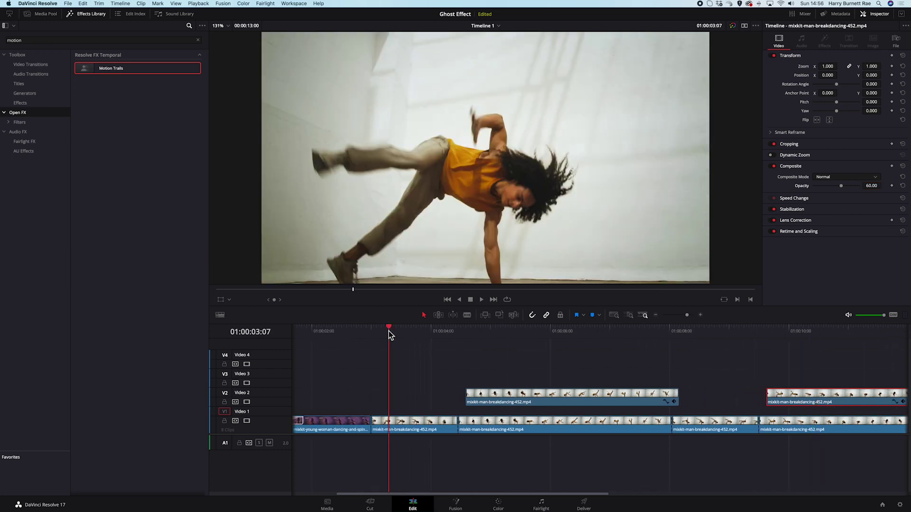
# Add 6-frame cross dissolves at the first copy's end and the second copy's start and end.
pyautogui.press('space')
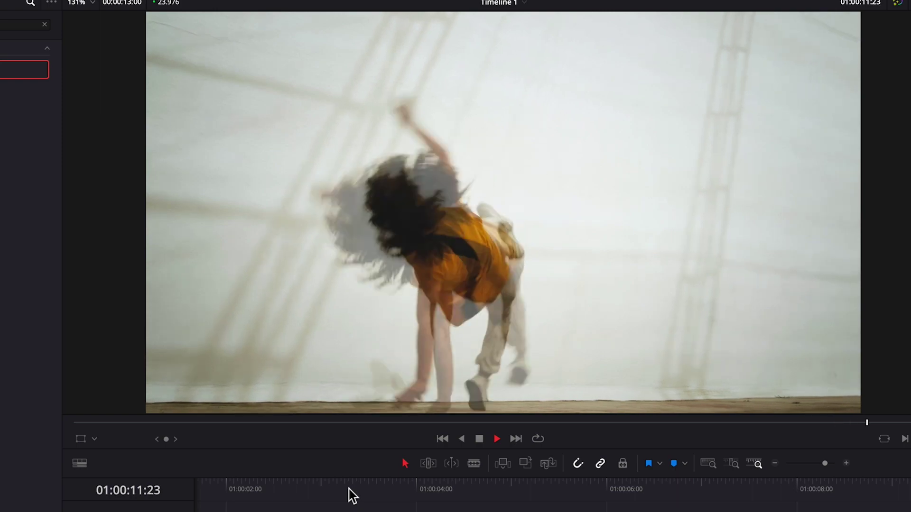
pyautogui.press('space')
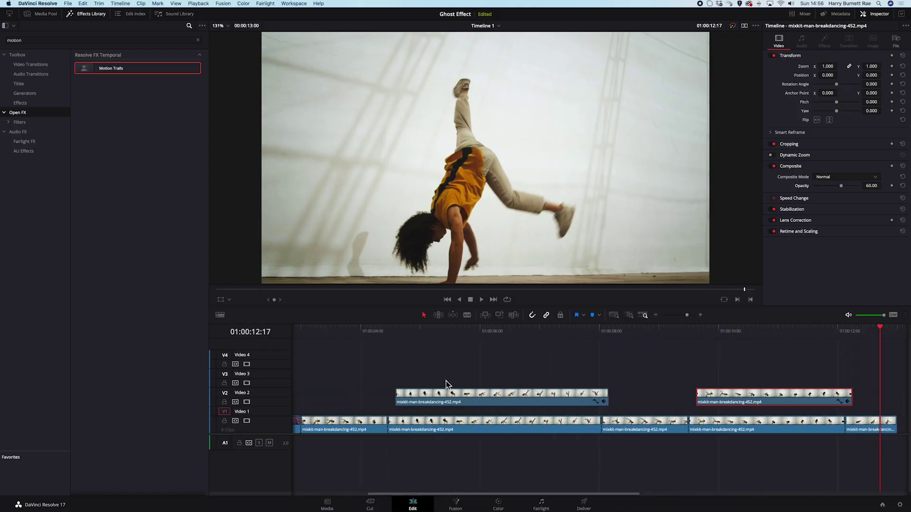
pyautogui.click(401, 398)
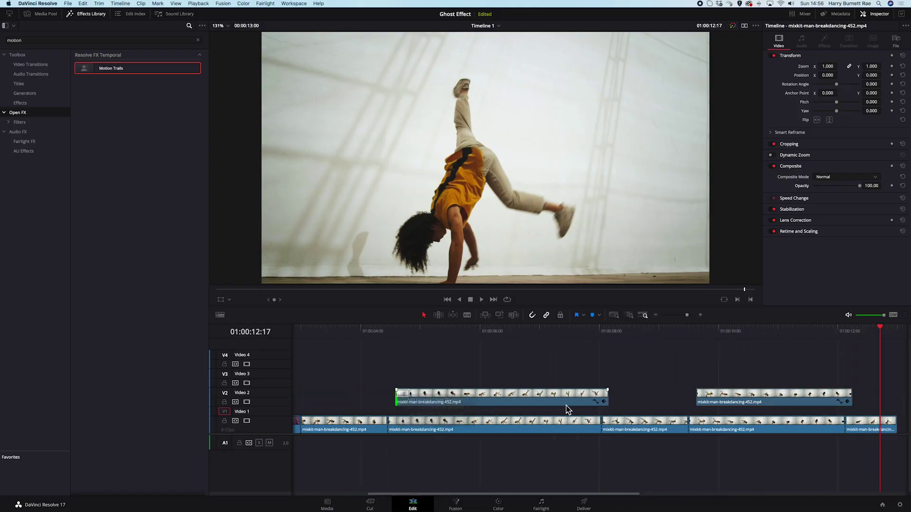
pyautogui.rightClick(609, 402)
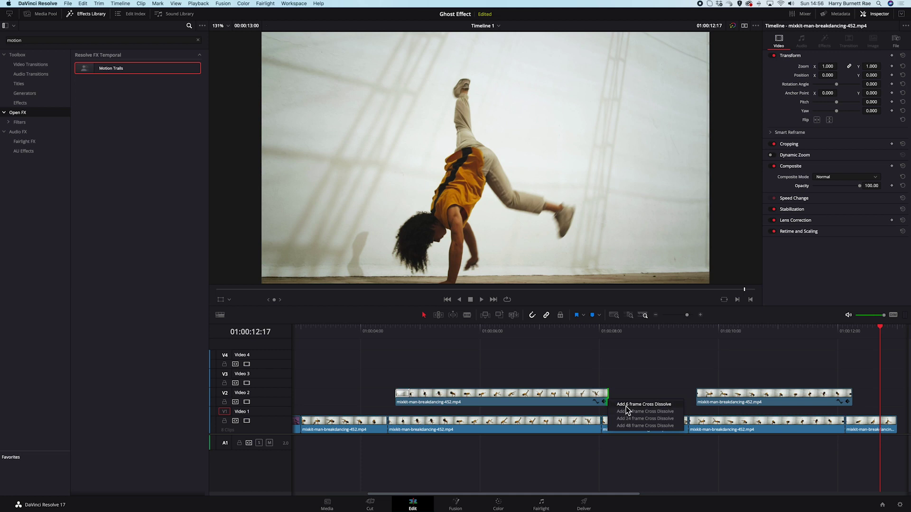
pyautogui.click(626, 404)
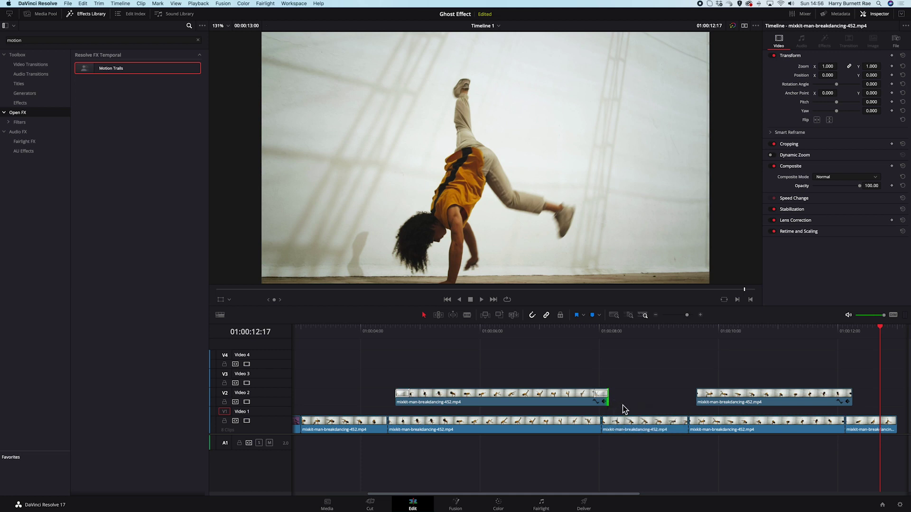
pyautogui.rightClick(698, 399)
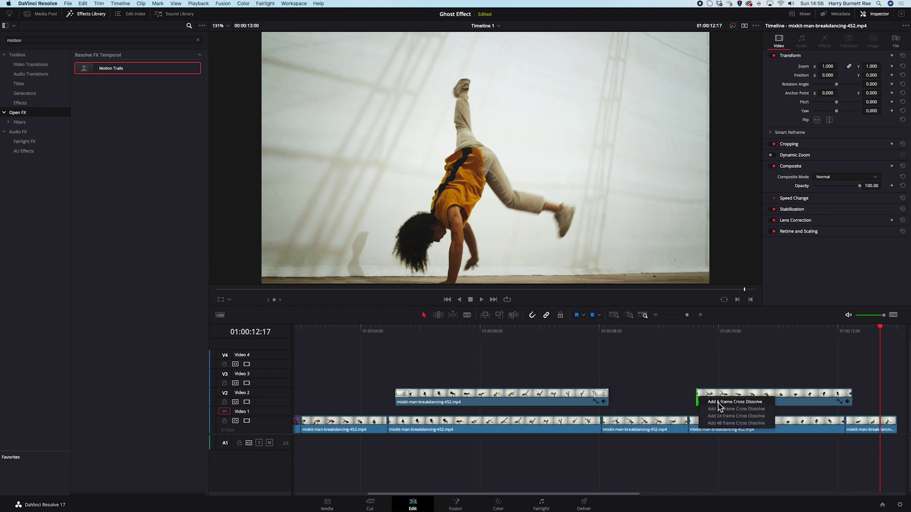
pyautogui.click(718, 403)
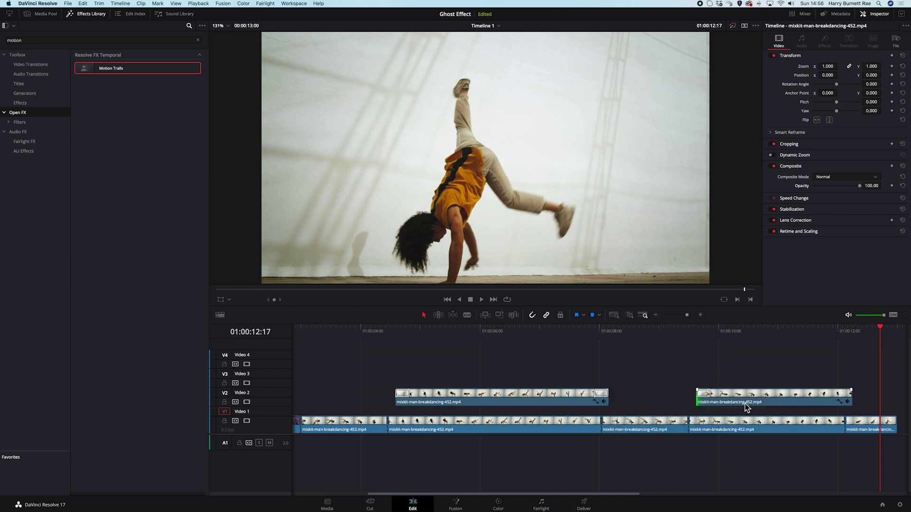
pyautogui.rightClick(850, 400)
pyautogui.click(857, 405)
# Preview the ghosted section from about 01:00:04:05.
pyautogui.click(375, 337)
pyautogui.press('space')
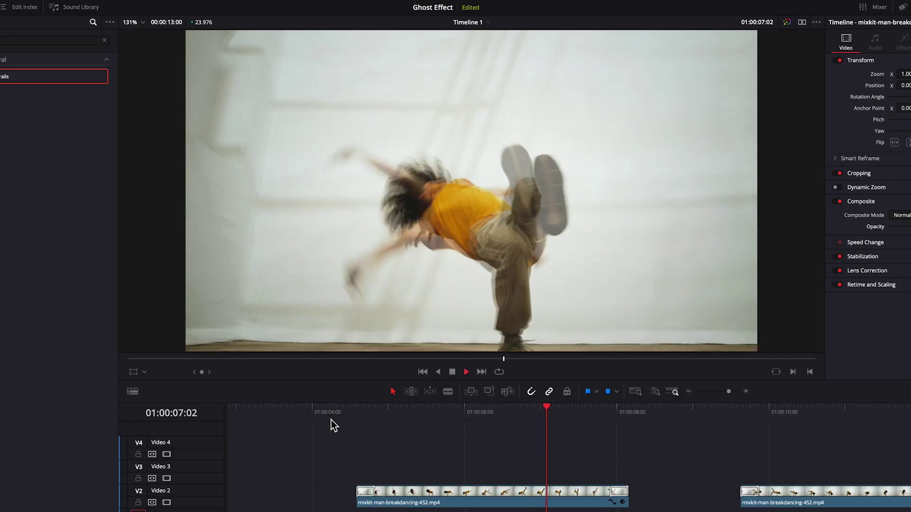
pyautogui.press('space')
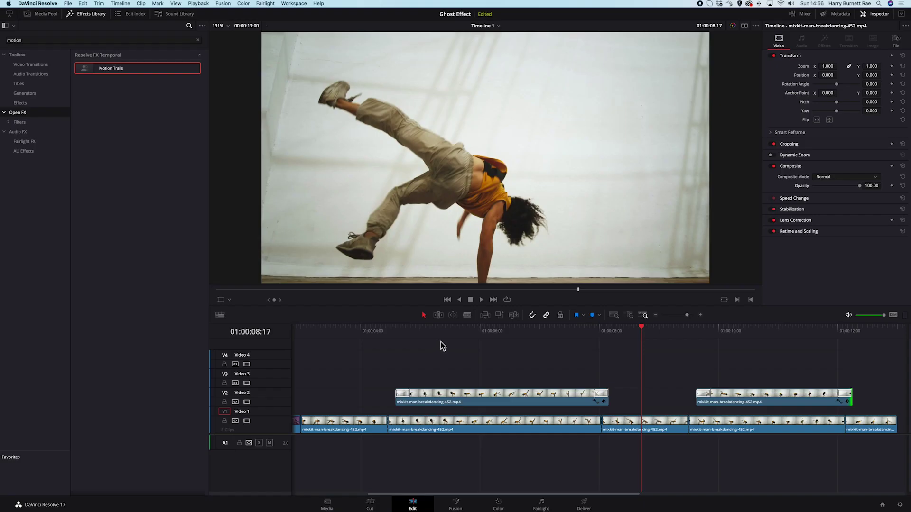
# Option-drag the Video 2 clip onto Video 3 and shift it a few frames later.
pyautogui.click(450, 335)
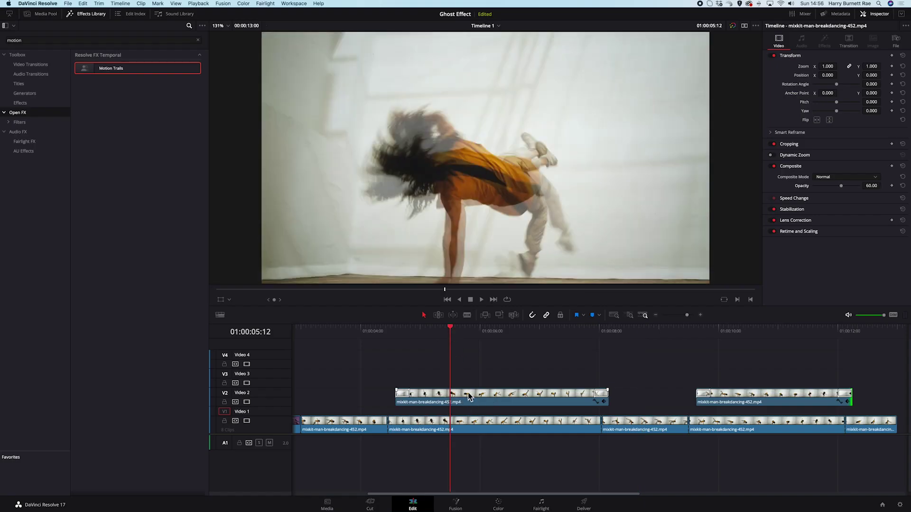
pyautogui.moveTo(469, 394); pyautogui.dragTo(469, 375)
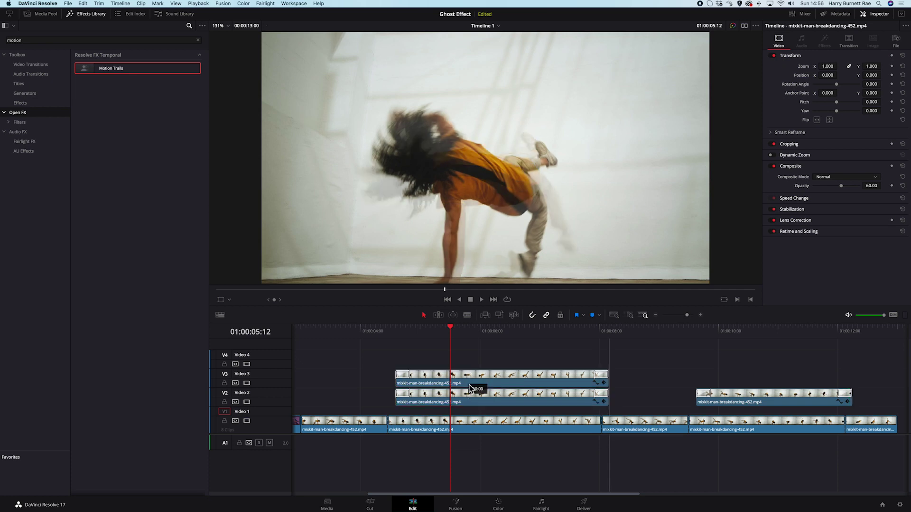
pyautogui.click(410, 335)
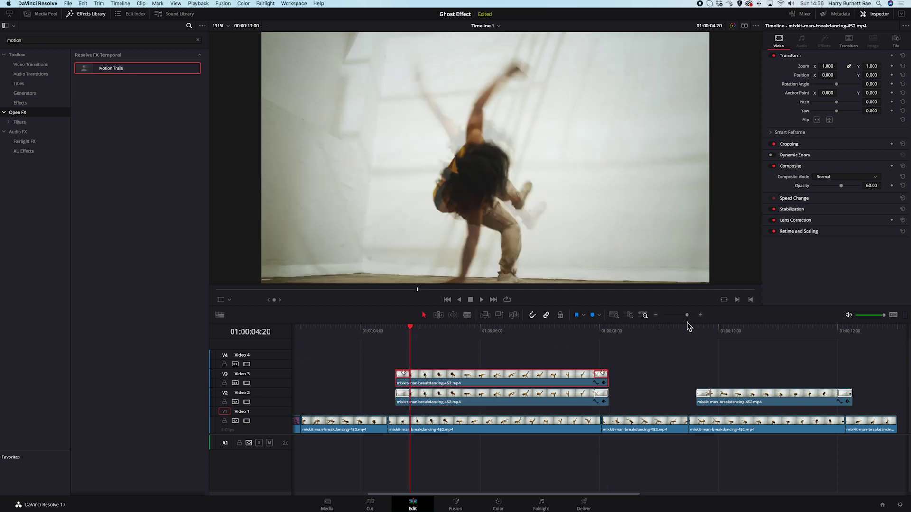
pyautogui.moveTo(687, 315); pyautogui.dragTo(694, 315)
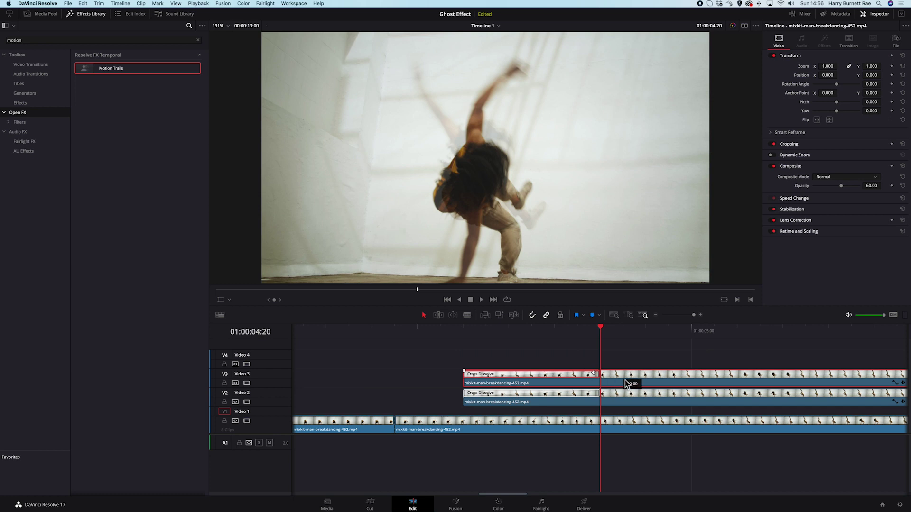
pyautogui.moveTo(658, 384); pyautogui.dragTo(689, 382)
pyautogui.moveTo(693, 315); pyautogui.dragTo(687, 315)
# Play back the layered ghost effect from just before the stacked clips.
pyautogui.click(561, 328)
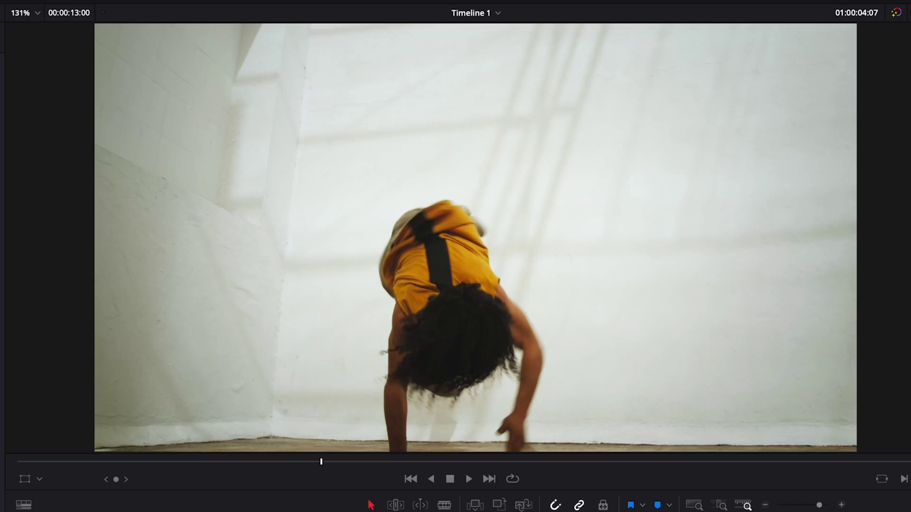
pyautogui.press('space')
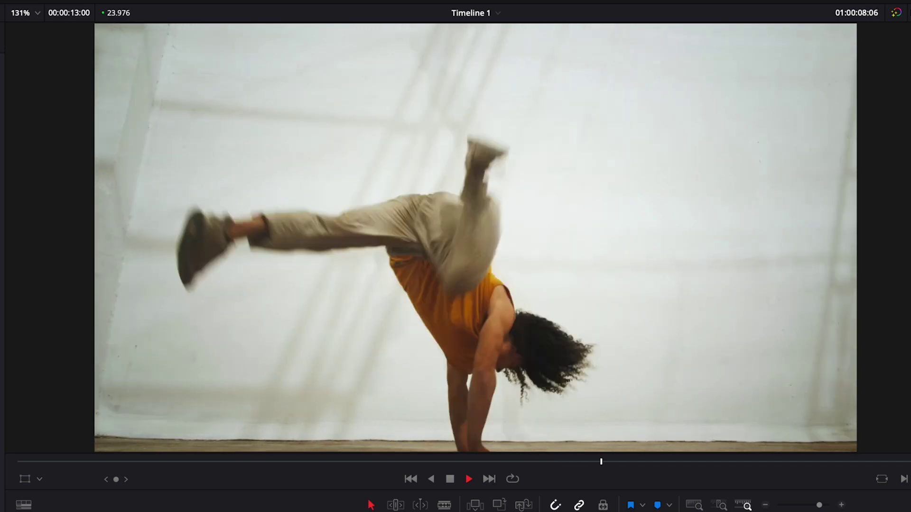
pyautogui.press('space')
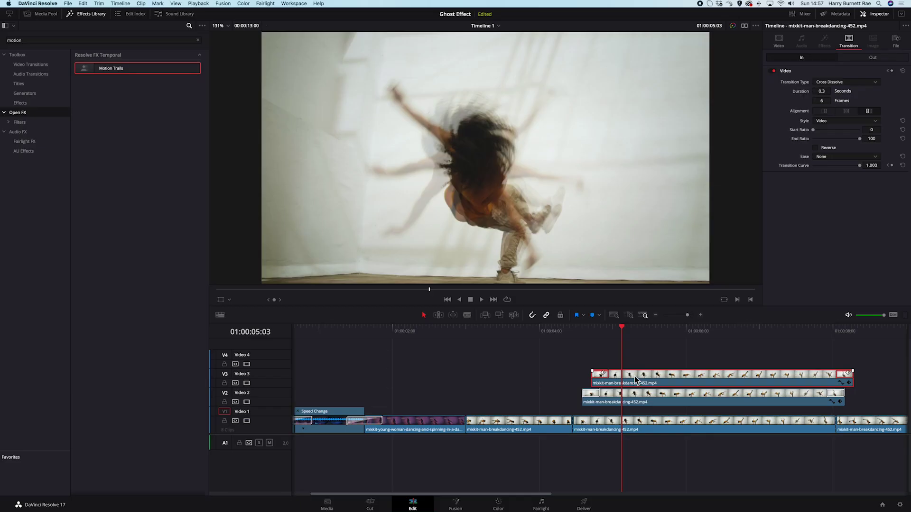
# Copy the Video 3 breakdancing clip onto Video 4, offset slightly later.
pyautogui.keyDown('alt'); pyautogui.moveTo(635, 379); pyautogui.dragTo(640, 365); pyautogui.keyUp('alt')
pyautogui.click(593, 333)
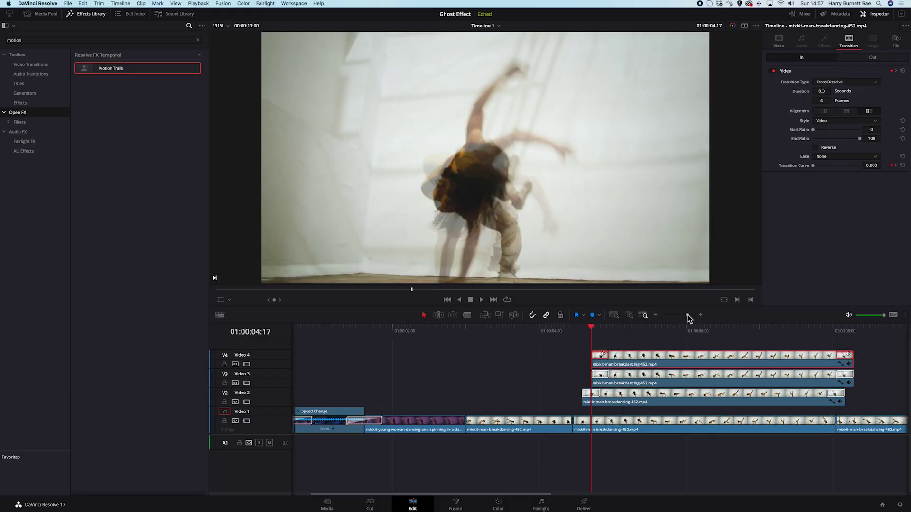
pyautogui.moveTo(688, 315); pyautogui.dragTo(692, 315)
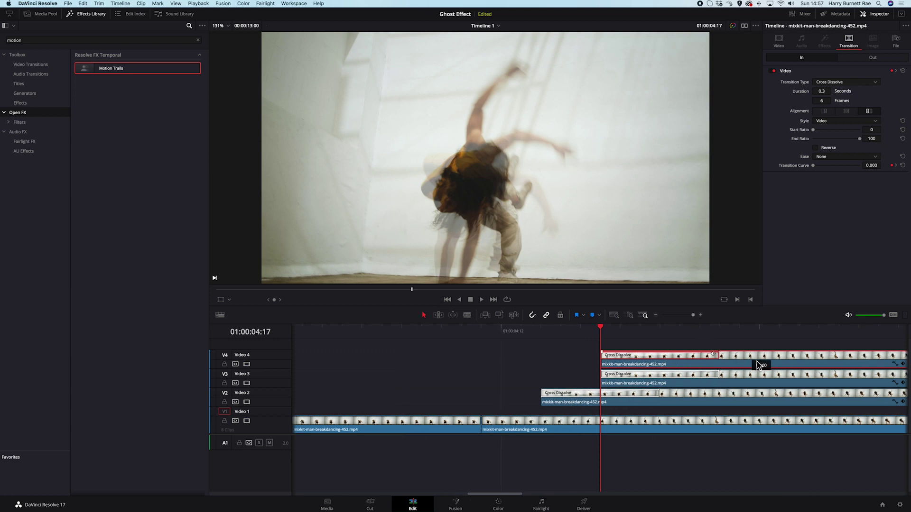
pyautogui.moveTo(692, 315); pyautogui.dragTo(688, 317)
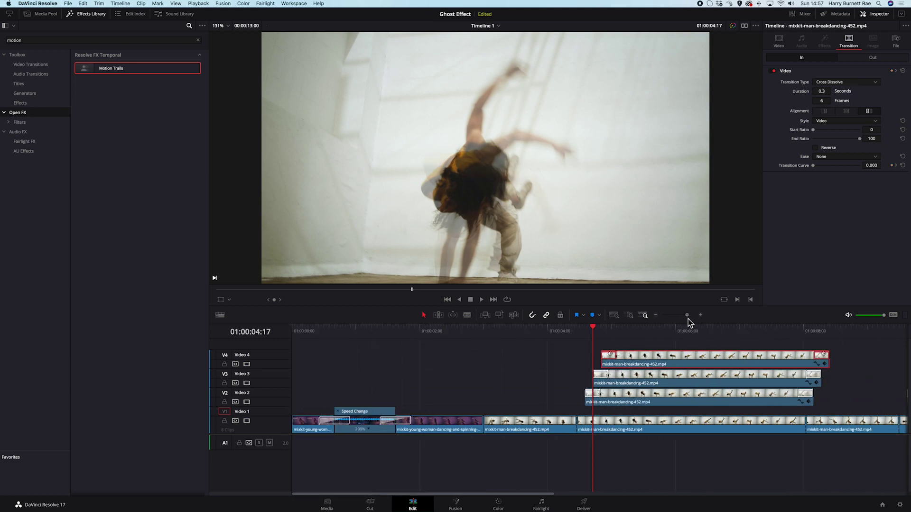
# Play back the four-layer ghost effect from 01:00:04:00, then select the later Video 2 clip.
pyautogui.click(572, 332)
pyautogui.press('space')
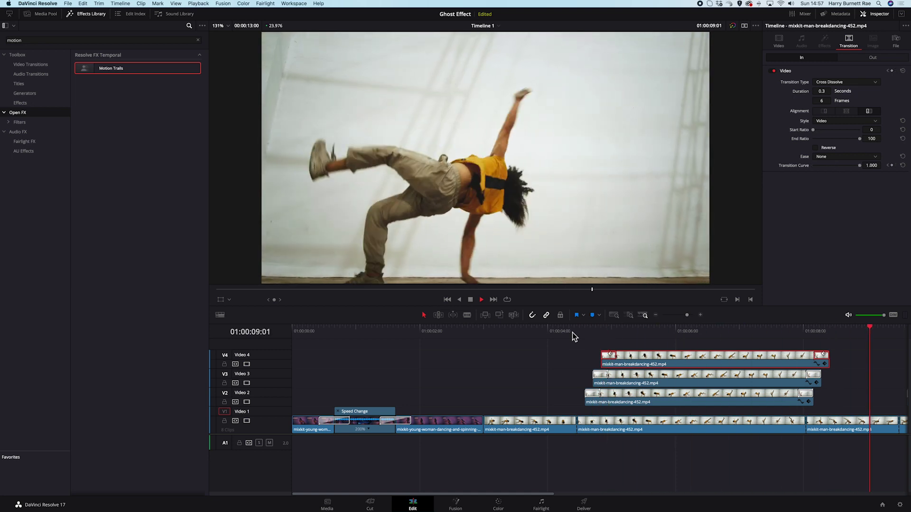
pyautogui.press('space')
pyautogui.moveTo(656, 331)
pyautogui.mouseDown()
pyautogui.moveTo(672, 329)
pyautogui.moveTo(645, 333)
pyautogui.mouseUp()
pyautogui.click(664, 400)
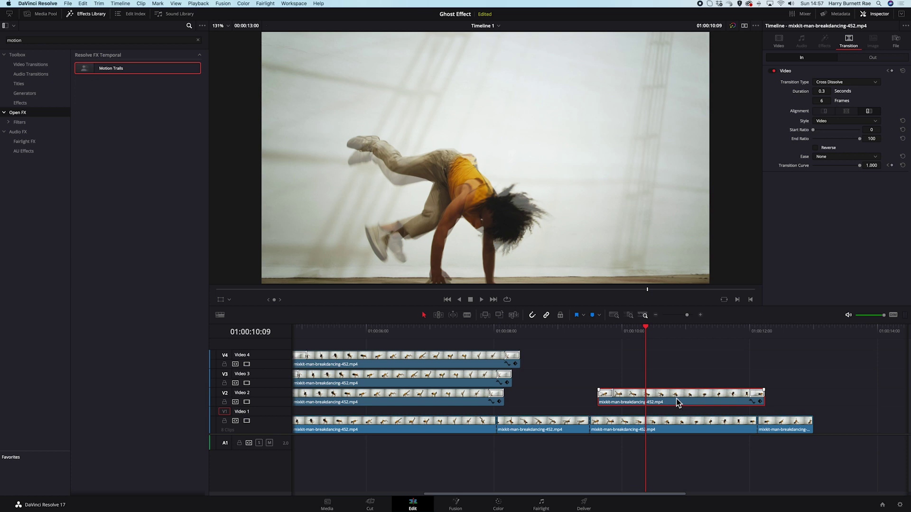
# Search 'edg' in the Effects Library and drop Edge Detect onto the later Video 2 clip.
pyautogui.click(94, 41)
pyautogui.write('edge')
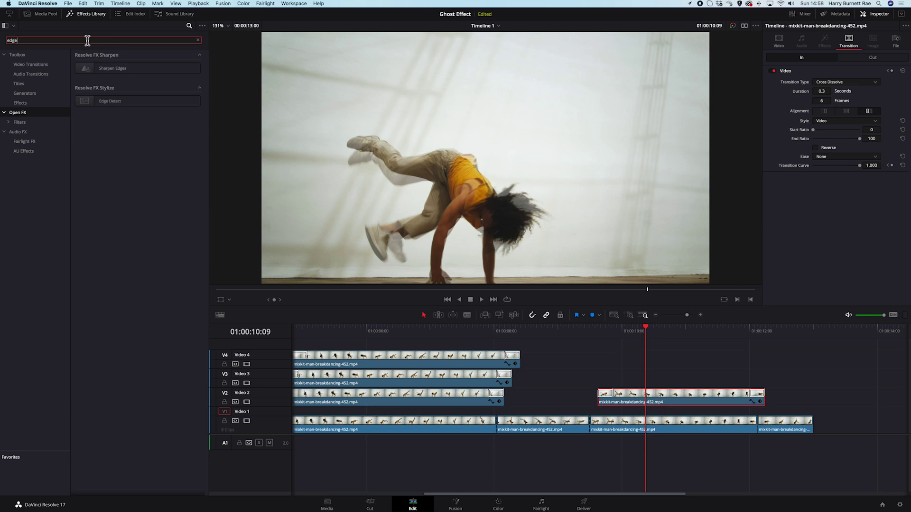
pyautogui.moveTo(110, 105)
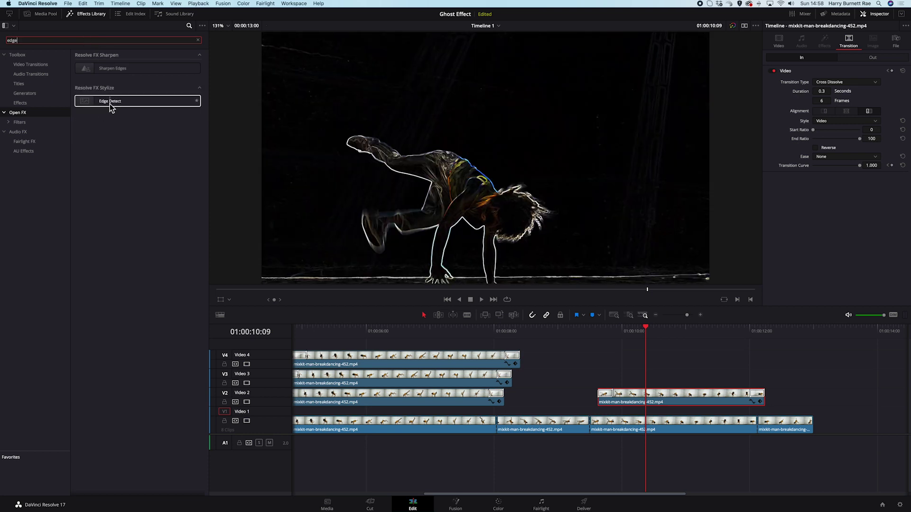
pyautogui.moveTo(110, 105); pyautogui.dragTo(648, 406)
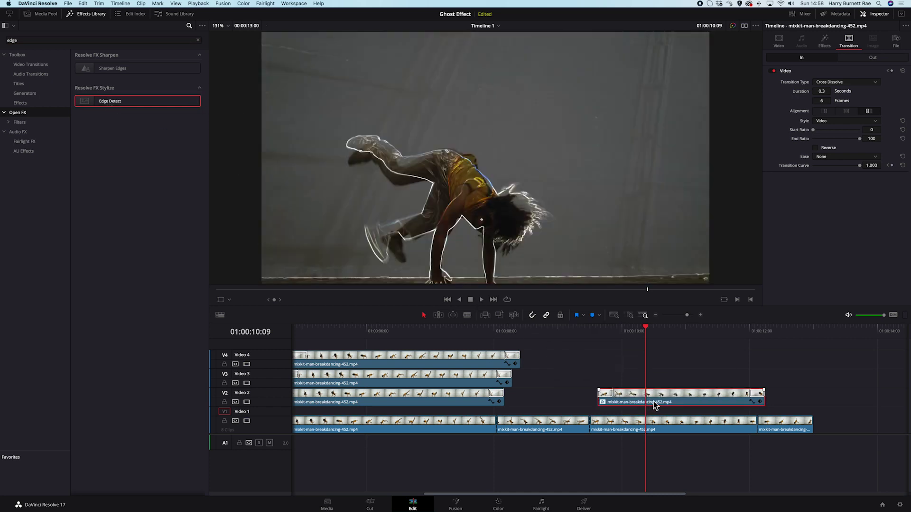
pyautogui.moveTo(647, 332); pyautogui.dragTo(589, 335)
# Preview the edge-detected clip, return to 01:00:10:14, and show its Edge Detect settings.
pyautogui.press('space')
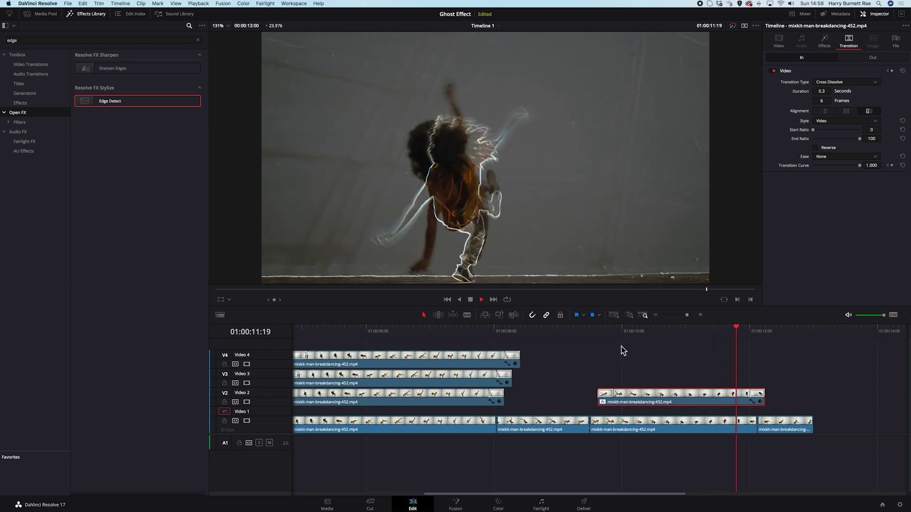
pyautogui.press('space')
pyautogui.click(659, 342)
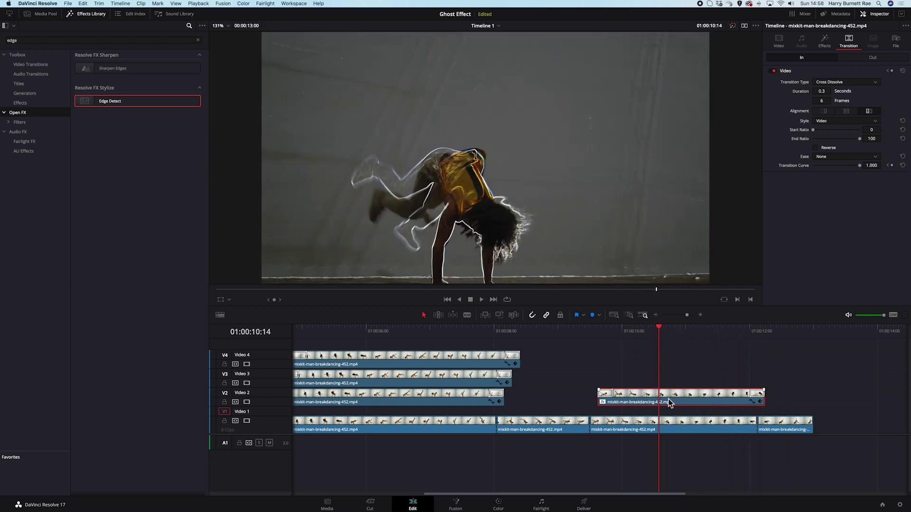
pyautogui.click(824, 41)
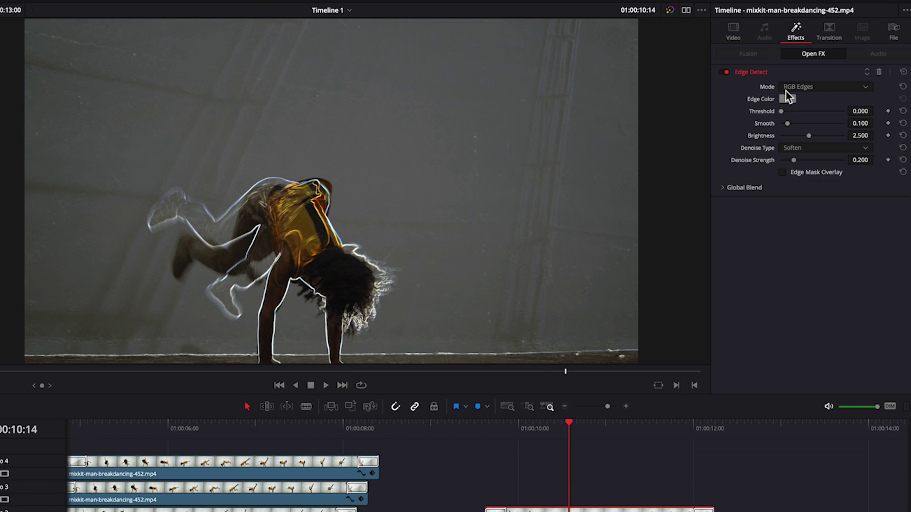
# Set Edge Detect mode to Grayscale Edges and raise brightness to 2.977.
pyautogui.click(824, 89)
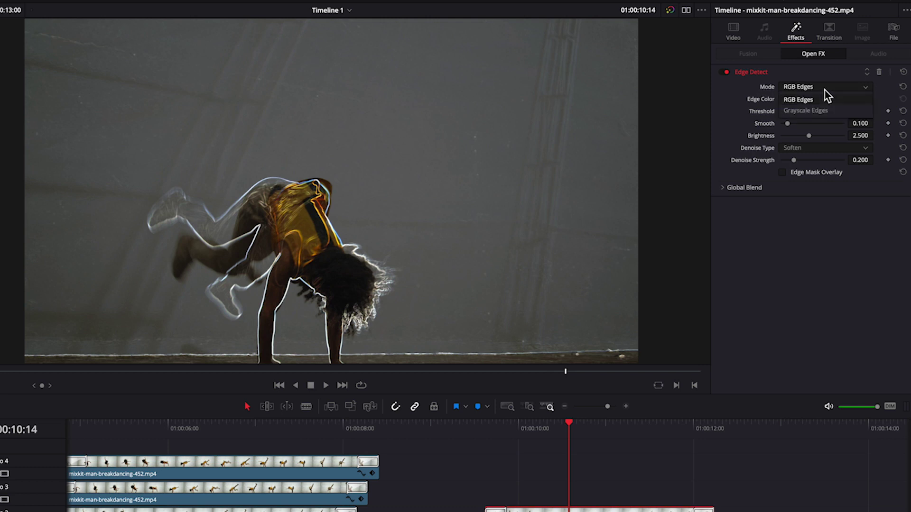
pyautogui.click(812, 111)
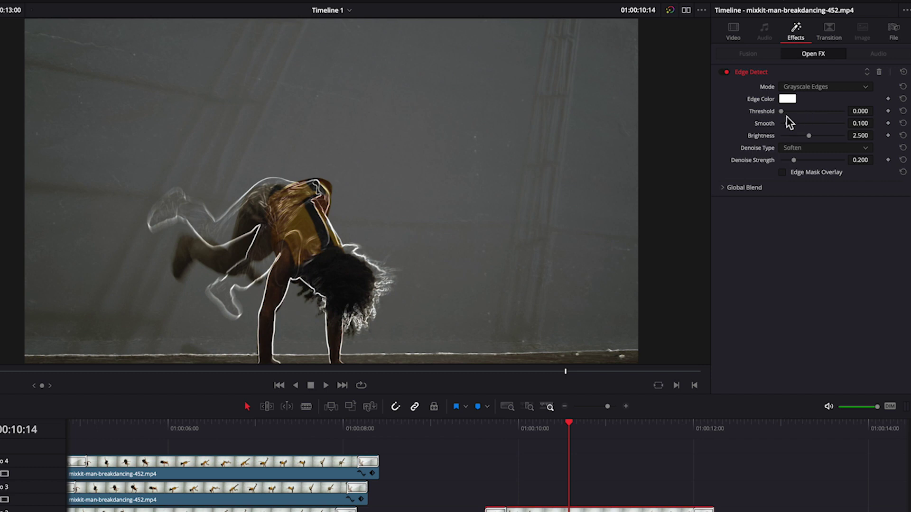
pyautogui.moveTo(786, 113); pyautogui.dragTo(818, 136)
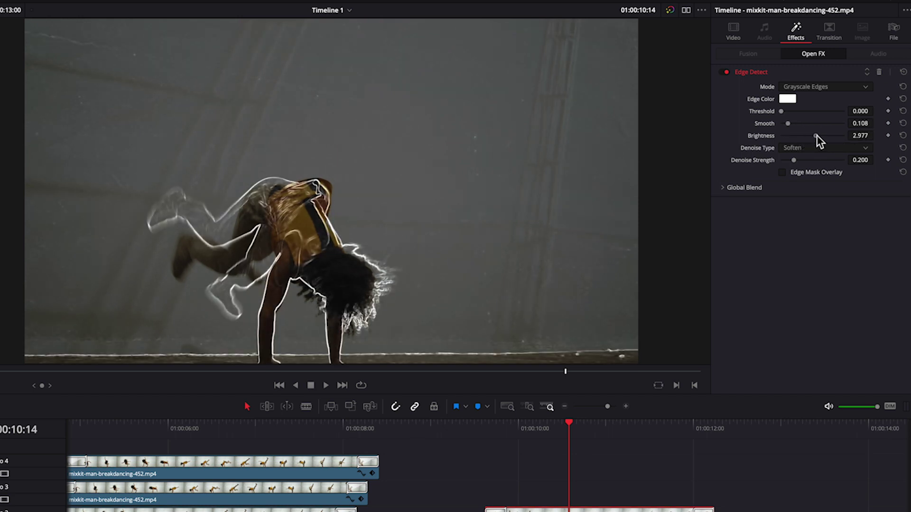
# Use Sharpen denoise at strength 1.000, enable Edge Mask Overlay, and replay the glowing edges.
pyautogui.click(810, 147)
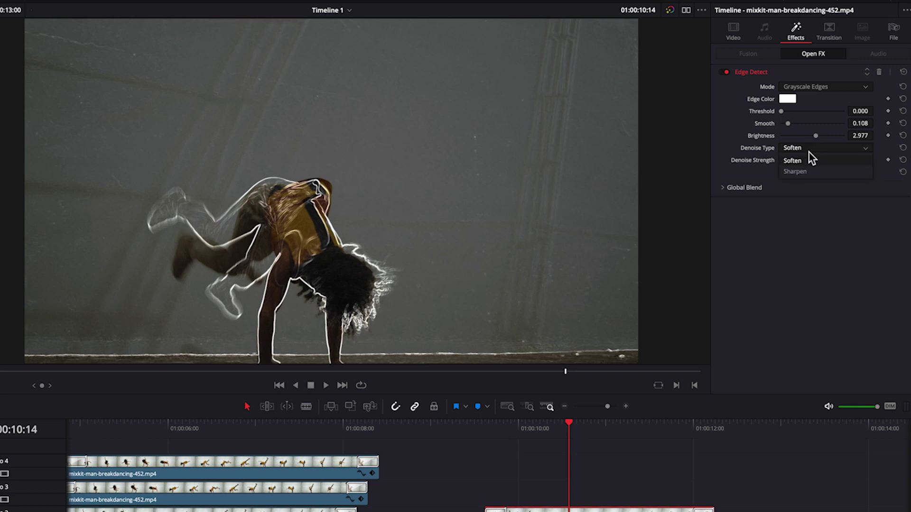
pyautogui.click(805, 170)
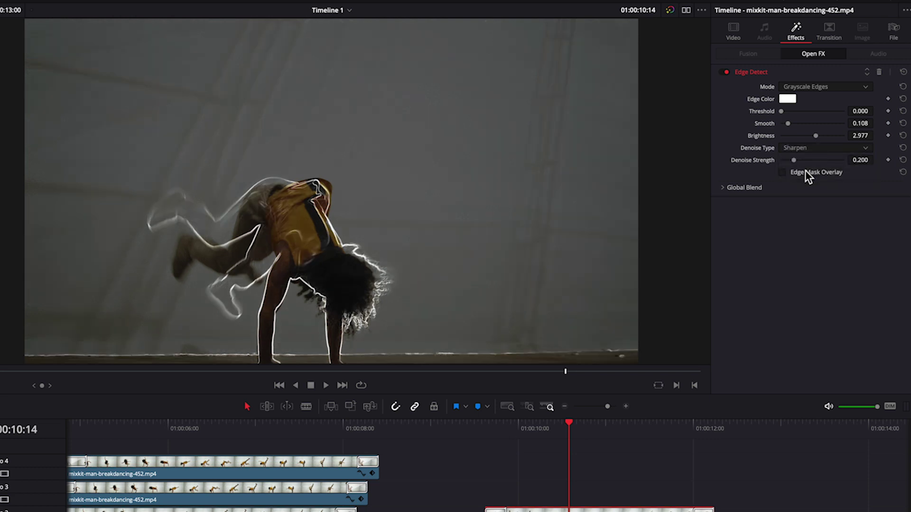
pyautogui.moveTo(801, 161); pyautogui.dragTo(855, 158)
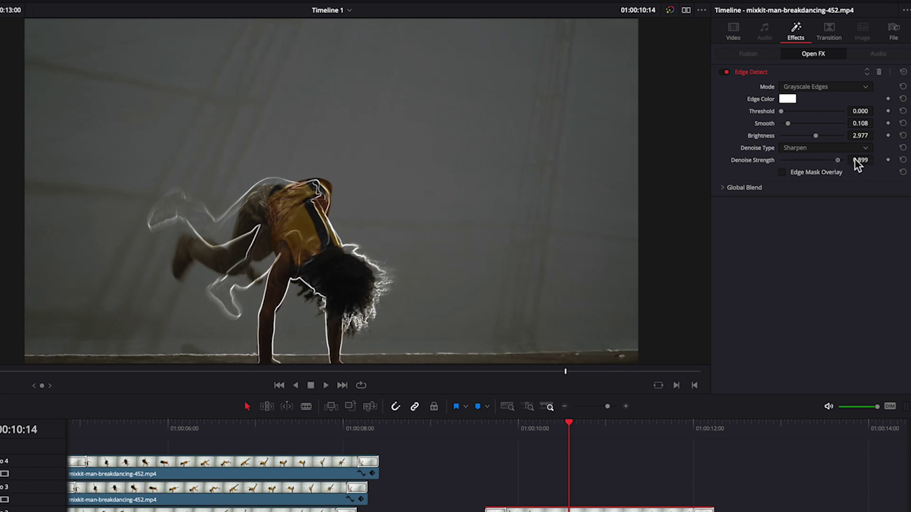
pyautogui.click(783, 173)
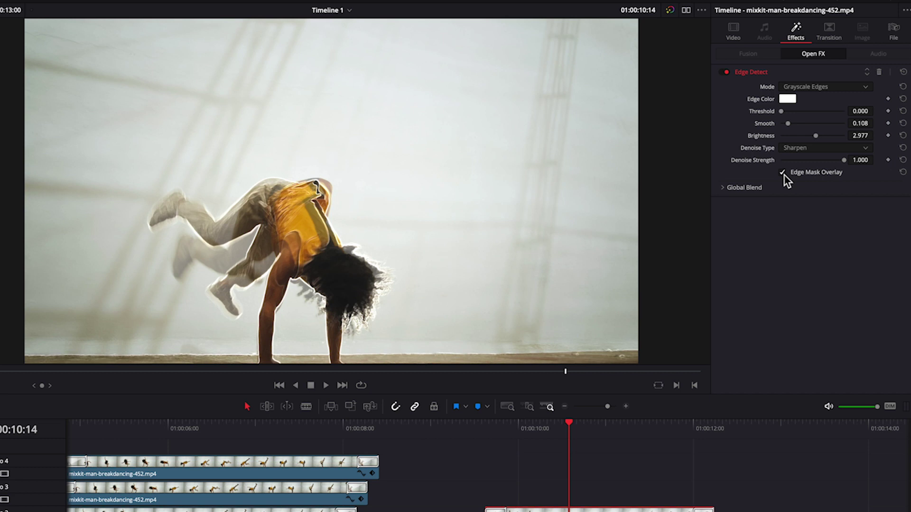
pyautogui.click(472, 428)
pyautogui.press('space')
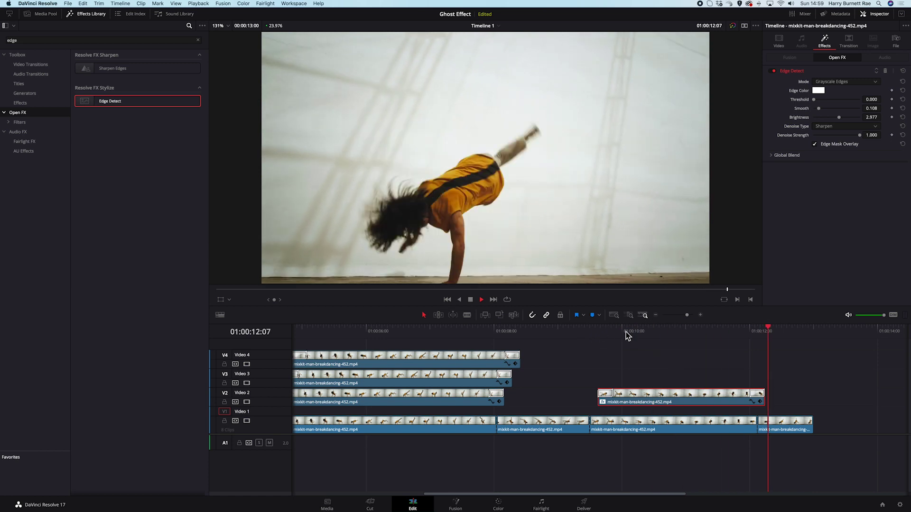
# Stop at 01:00:10:07 and expand Global Blend, leaving Blend at 1.000.
pyautogui.click(641, 335)
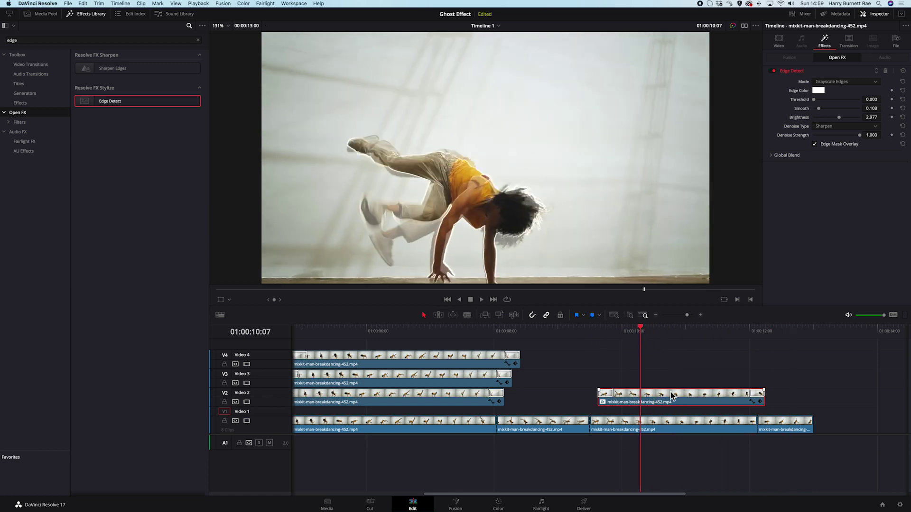
pyautogui.click(774, 156)
pyautogui.moveTo(844, 169); pyautogui.dragTo(876, 171)
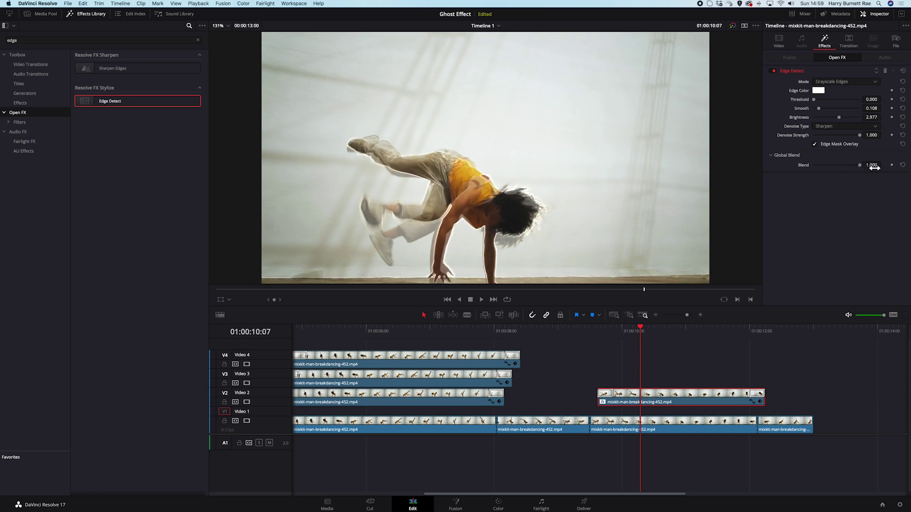